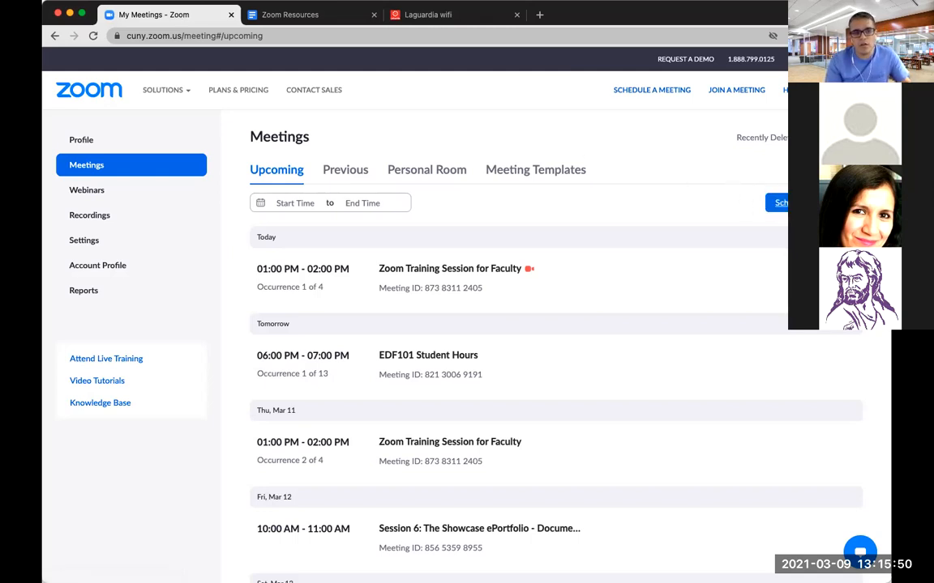
Start scheduling a new meeting and set its topic to "EDF101 (morning session)".
{"action": "left_click", "coordinate": [776, 203]}
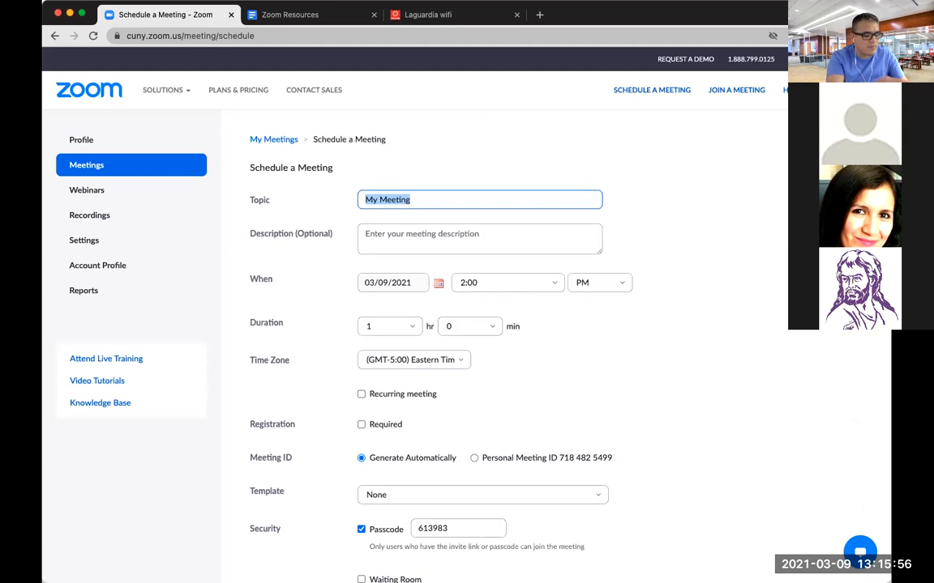
{"action": "type", "text": "EDF101"}
{"action": "left_click", "coordinate": [479, 238]}
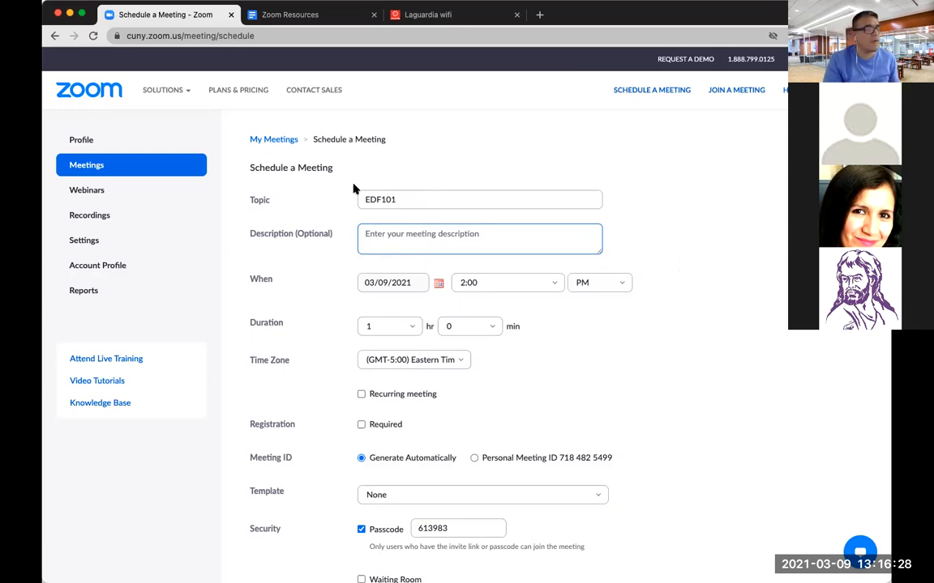
{"action": "left_click", "coordinate": [431, 200]}
{"action": "type", "text": "("}
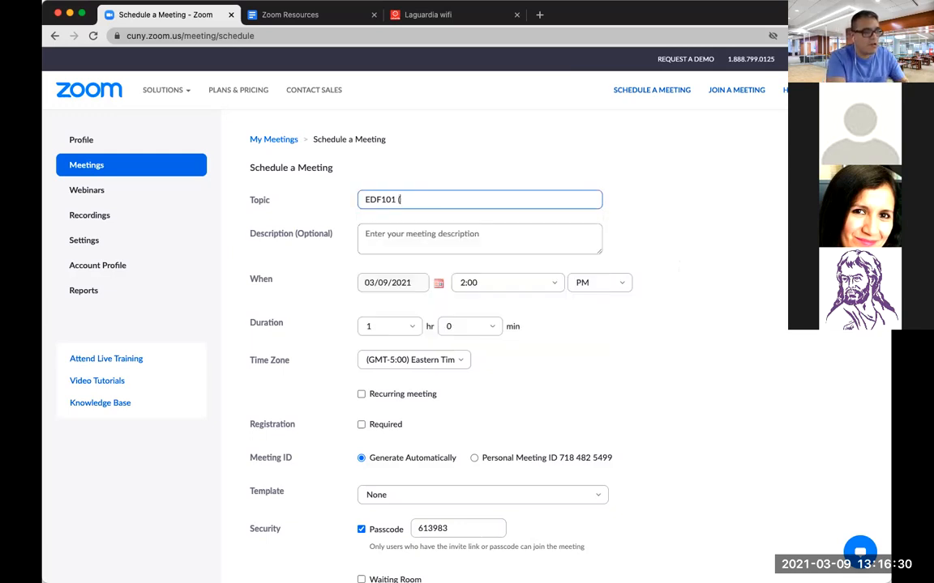
{"action": "type", "text": "morning session)"}
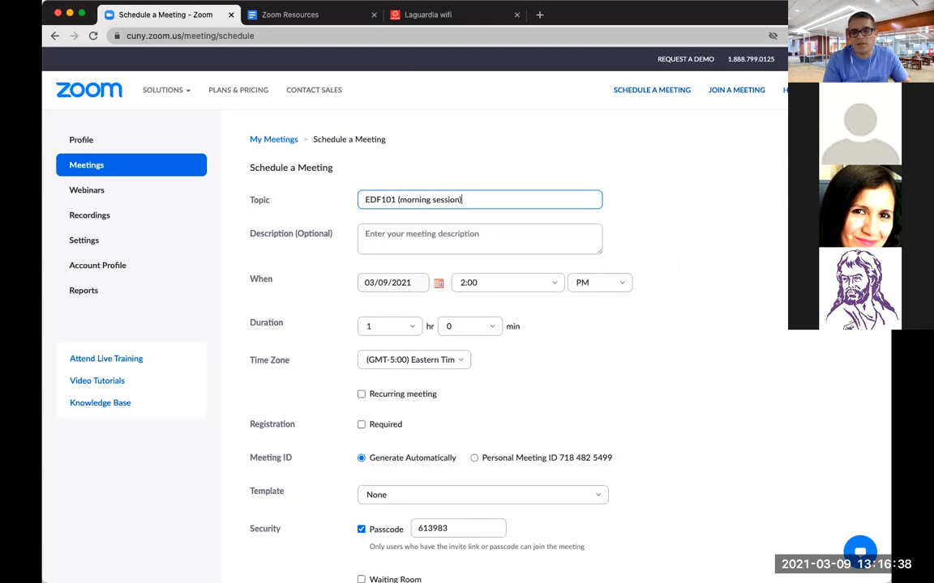
{"action": "mouse_move", "coordinate": [172, 89]}
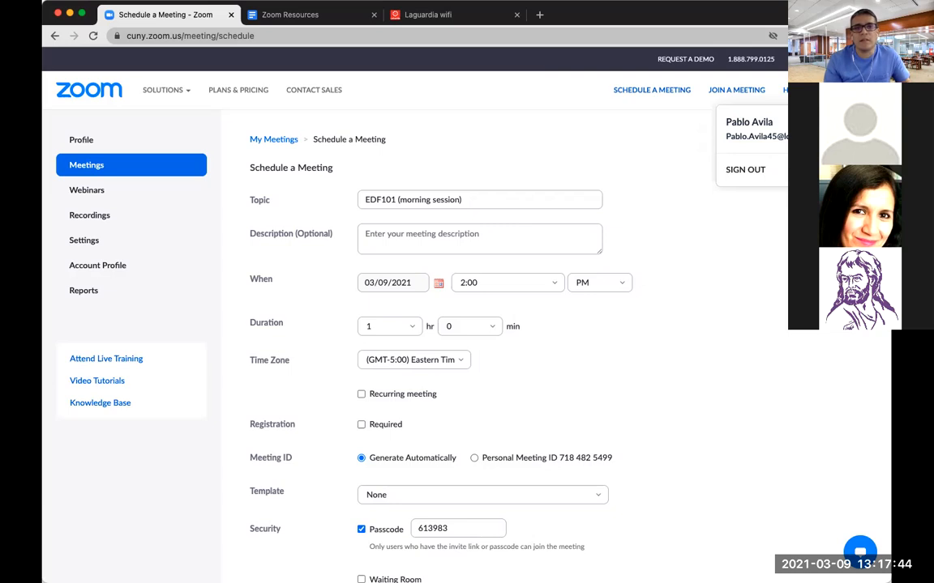
{"action": "left_click", "coordinate": [749, 122]}
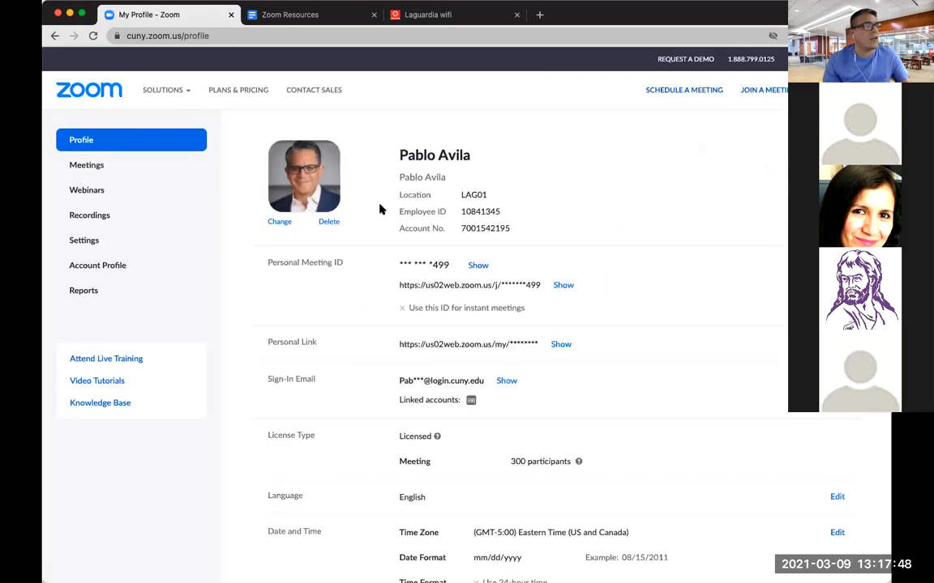
{"action": "left_click", "coordinate": [55, 35]}
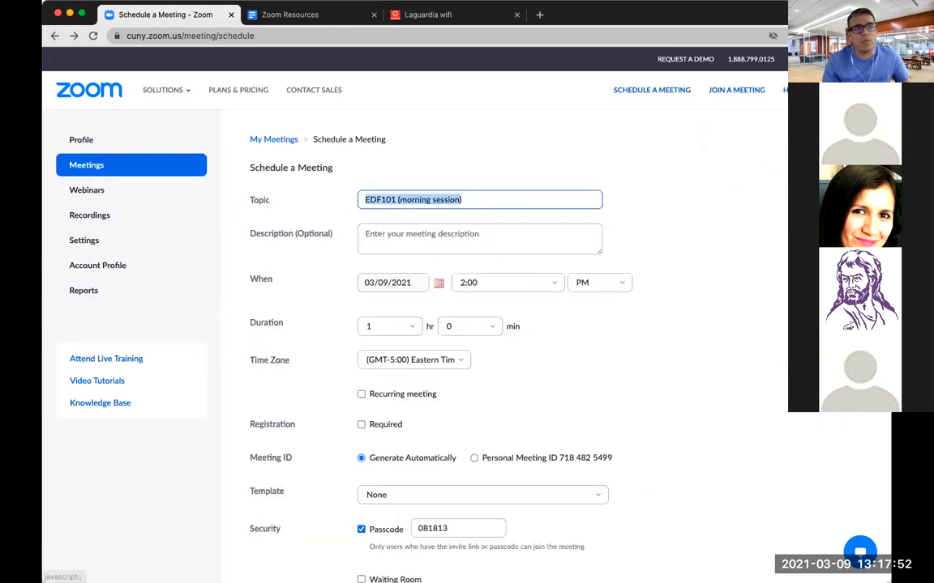
{"action": "left_click", "coordinate": [784, 89]}
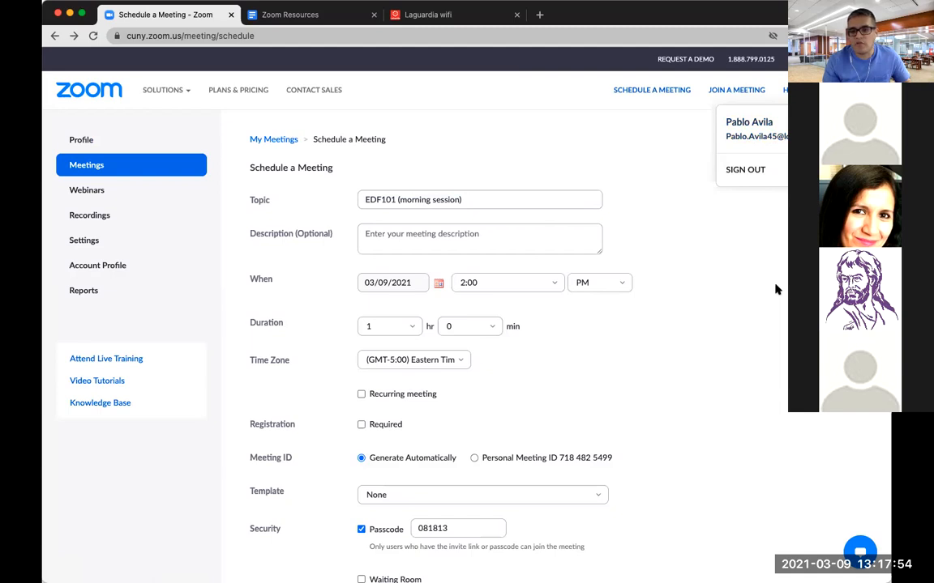
{"action": "left_click", "coordinate": [731, 295]}
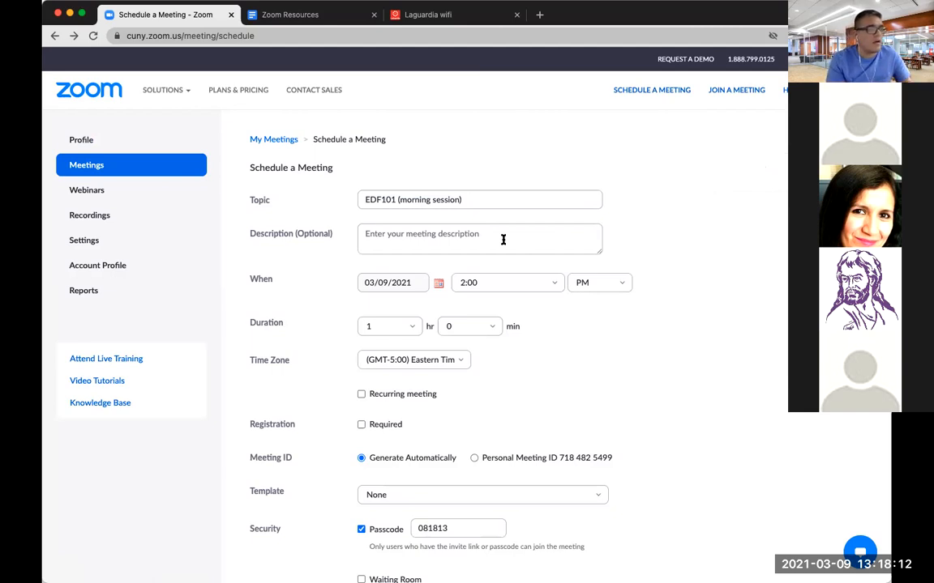
{"action": "mouse_move", "coordinate": [462, 199]}
{"action": "left_mouse_down"}
{"action": "mouse_move", "coordinate": [396, 200]}
{"action": "mouse_move", "coordinate": [479, 201]}
{"action": "left_mouse_up"}
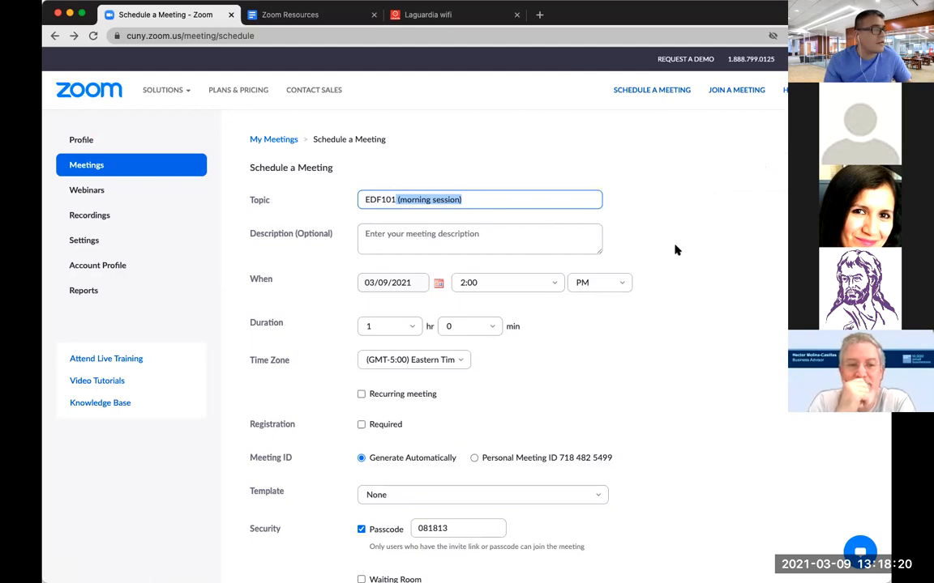
{"action": "left_click", "coordinate": [723, 285]}
Set the meeting date to 03/13/2021.
{"action": "scroll", "coordinate": [697, 268], "scroll_direction": "down", "scroll_amount": 1}
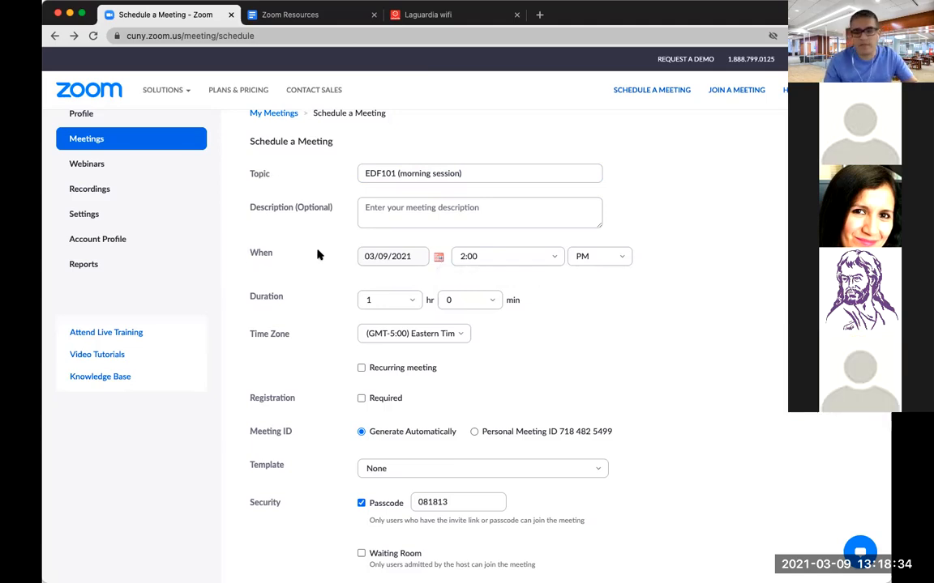
{"action": "left_click", "coordinate": [437, 256]}
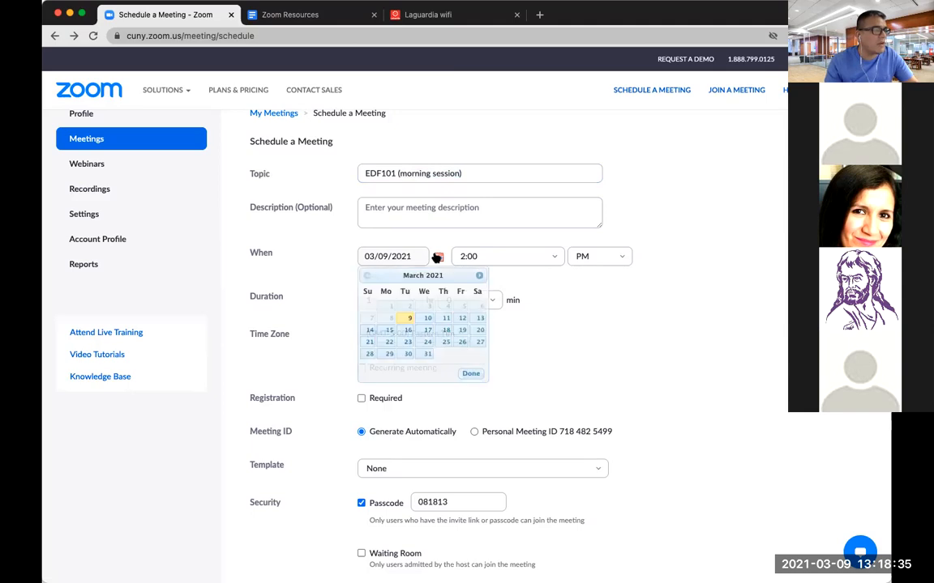
{"action": "left_click", "coordinate": [479, 319]}
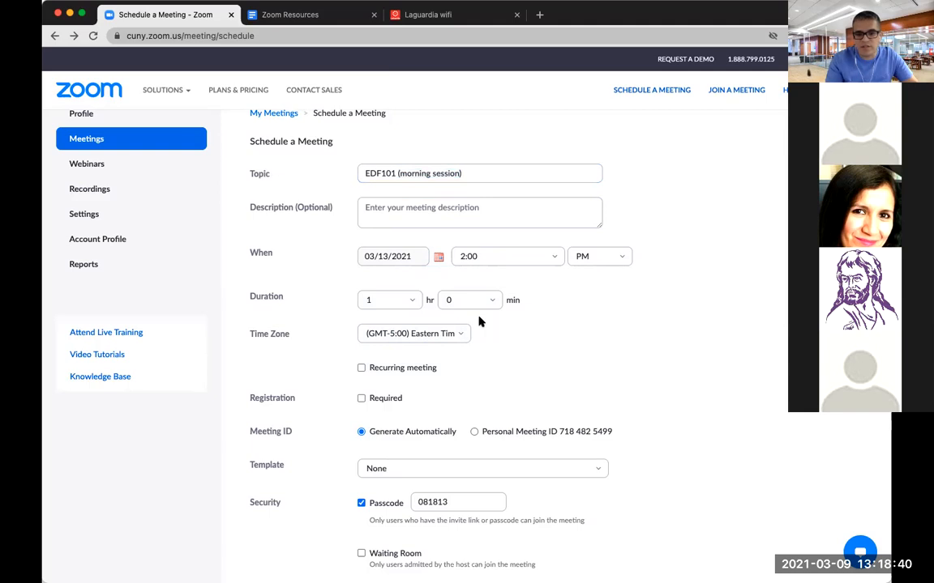
Set the meeting's start time to 10:00 AM and its duration to 1 hour.
{"action": "left_click", "coordinate": [557, 260]}
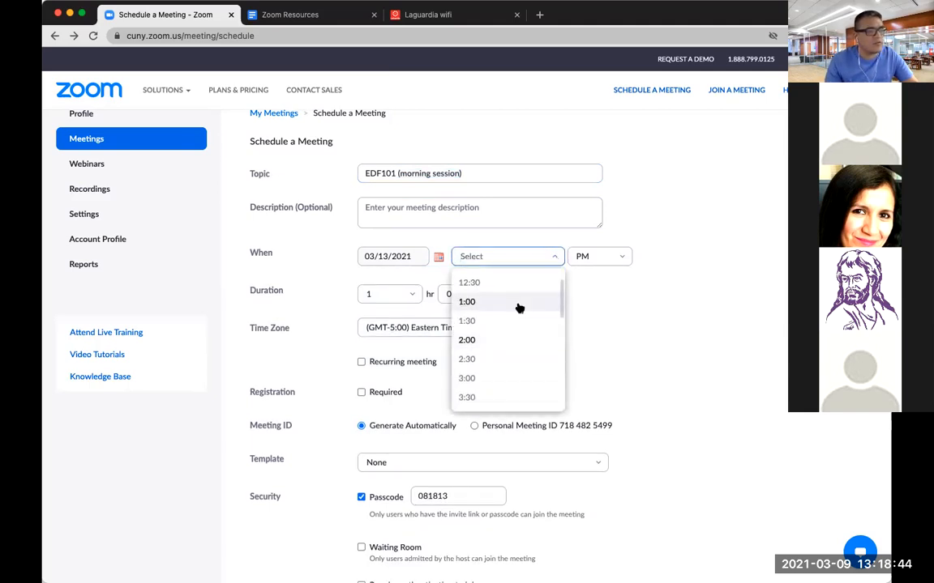
{"action": "scroll", "coordinate": [519, 309], "scroll_direction": "up", "scroll_amount": 1}
{"action": "scroll", "coordinate": [504, 391], "scroll_direction": "down", "scroll_amount": 3}
{"action": "scroll", "coordinate": [508, 393], "scroll_direction": "down", "scroll_amount": 5}
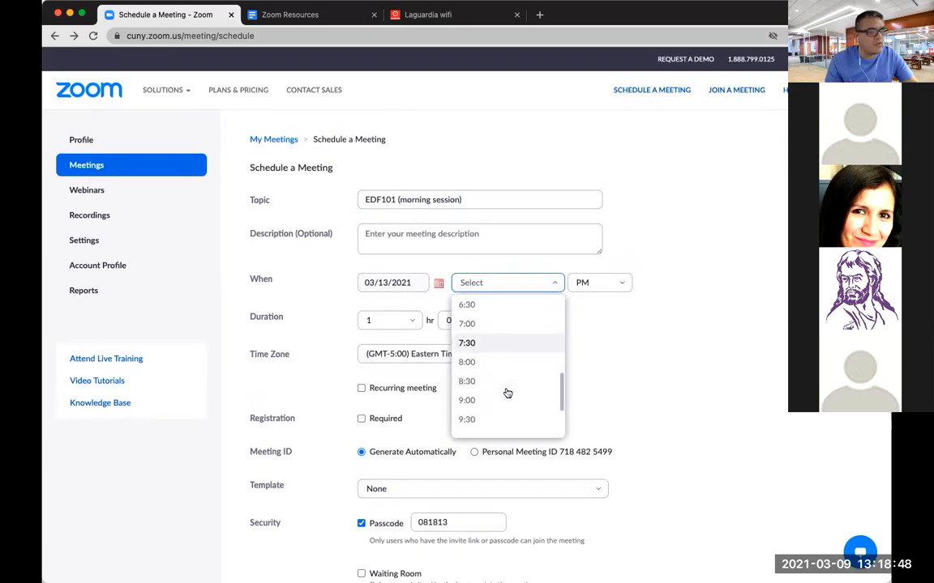
{"action": "left_click", "coordinate": [474, 387]}
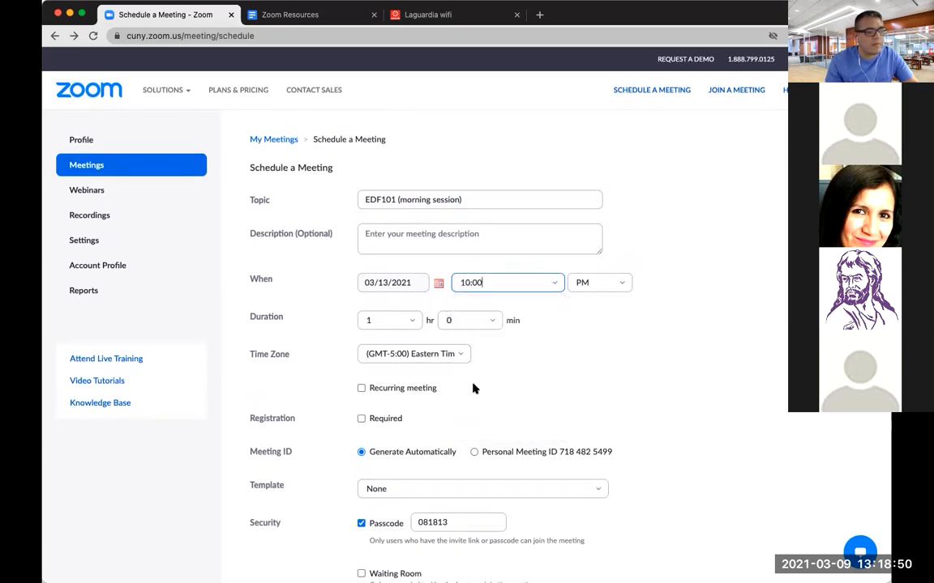
{"action": "left_click", "coordinate": [622, 285]}
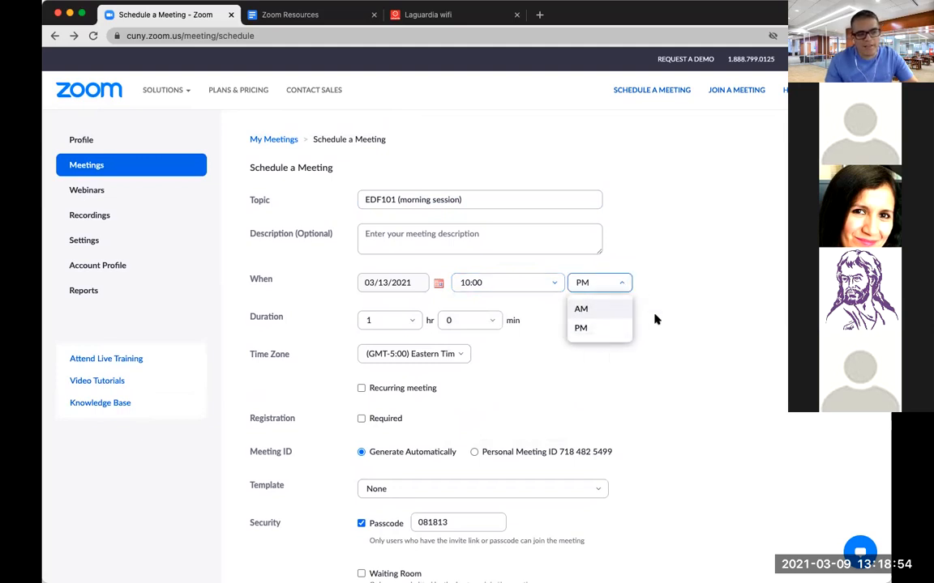
{"action": "left_click", "coordinate": [581, 310]}
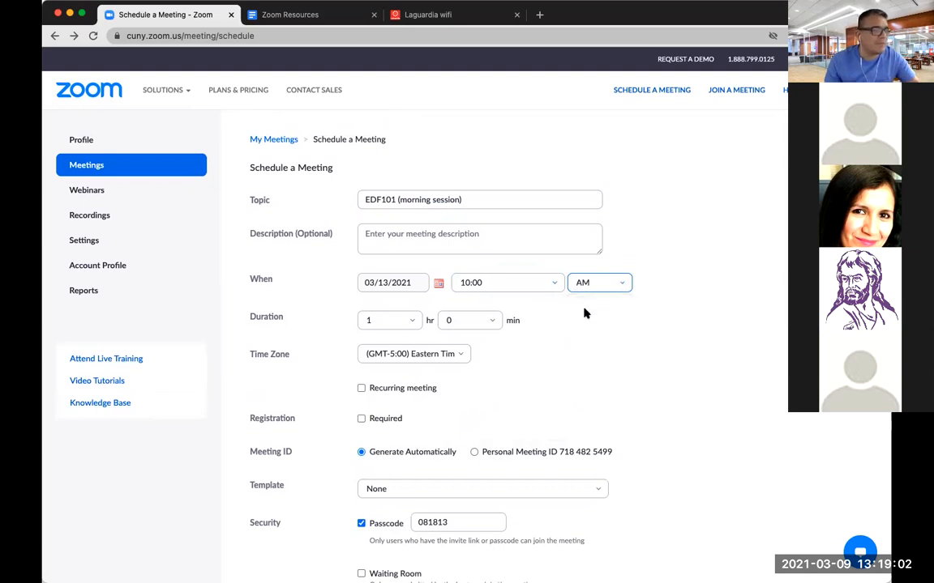
{"action": "left_click", "coordinate": [411, 322]}
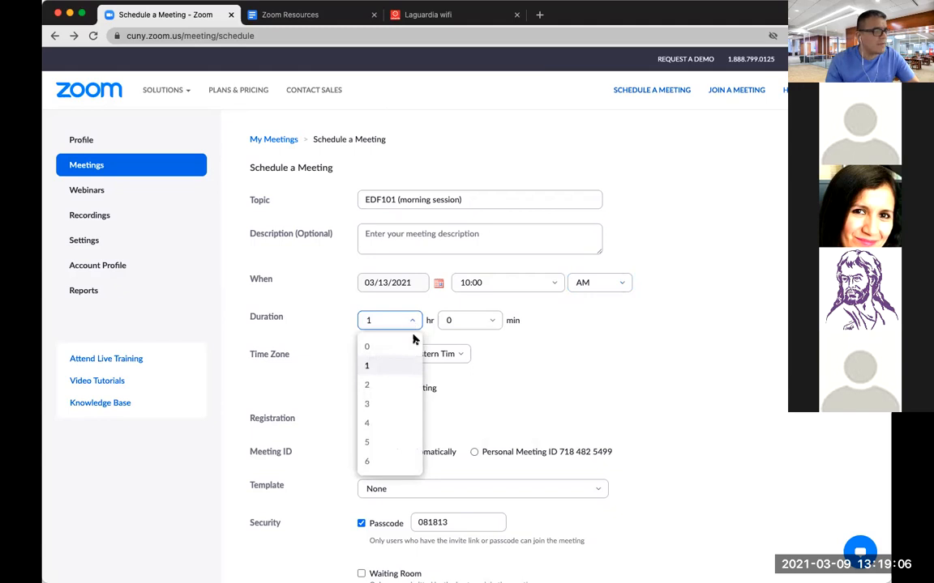
{"action": "left_click", "coordinate": [371, 370]}
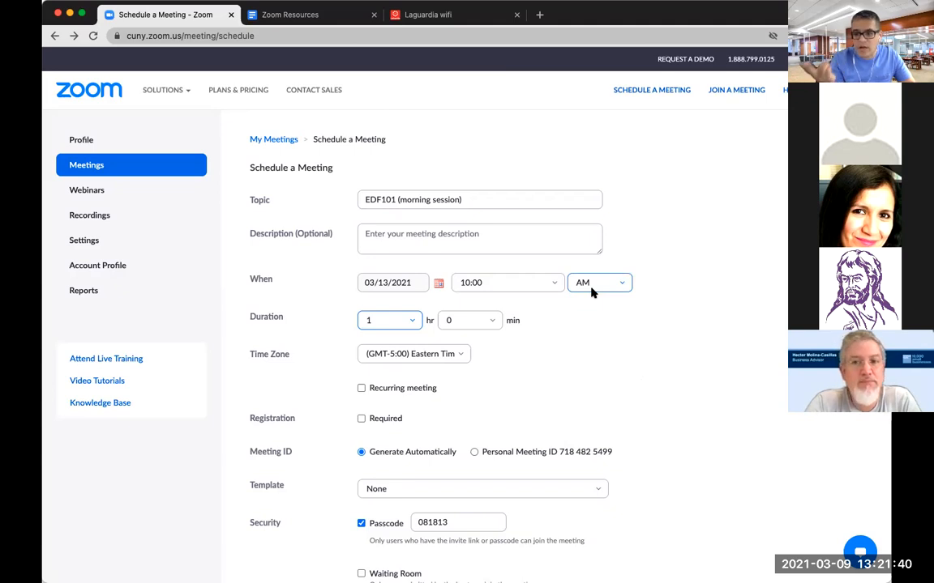
Make the meeting recurring and set its recurrence to Weekly.
{"action": "scroll", "coordinate": [760, 419], "scroll_direction": "down", "scroll_amount": 2}
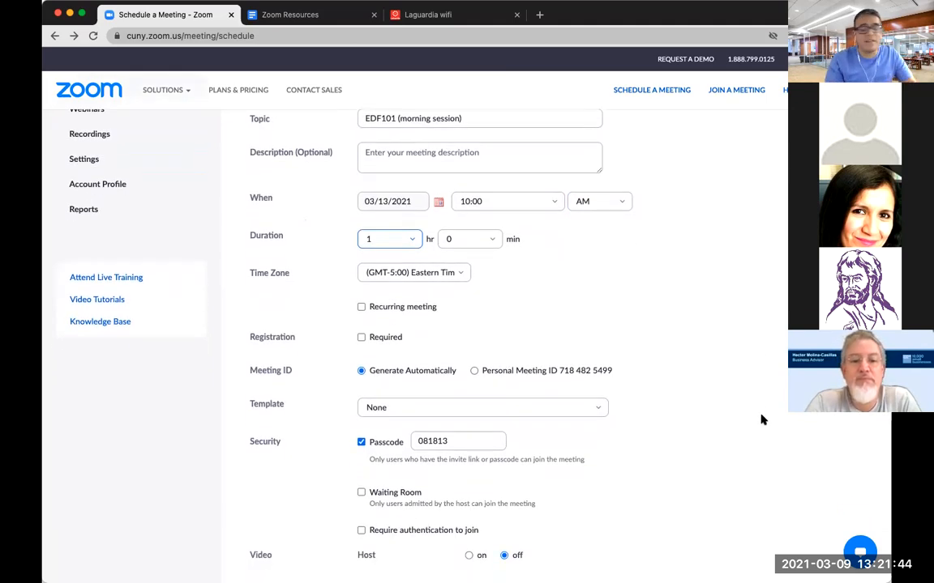
{"action": "scroll", "coordinate": [761, 416], "scroll_direction": "down", "scroll_amount": 3}
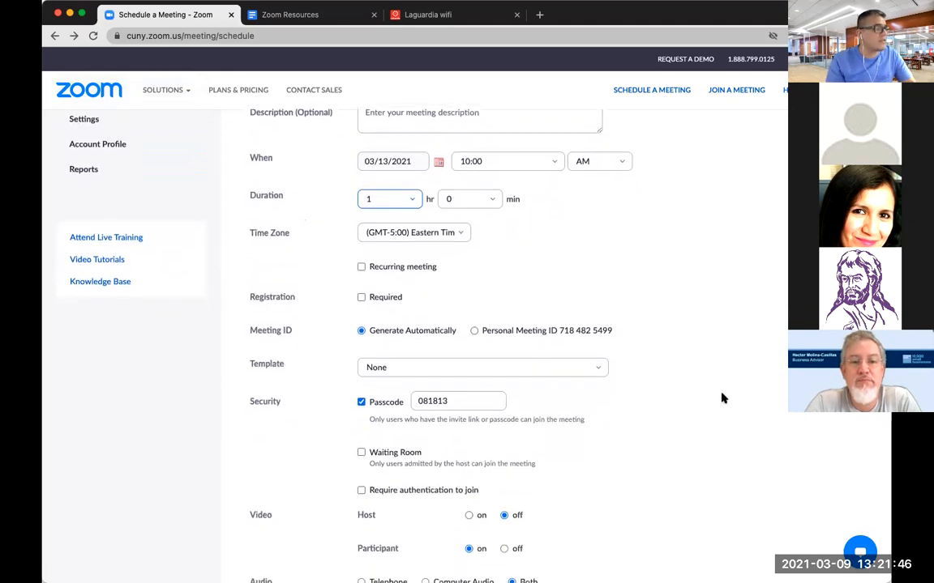
{"action": "left_click", "coordinate": [361, 266]}
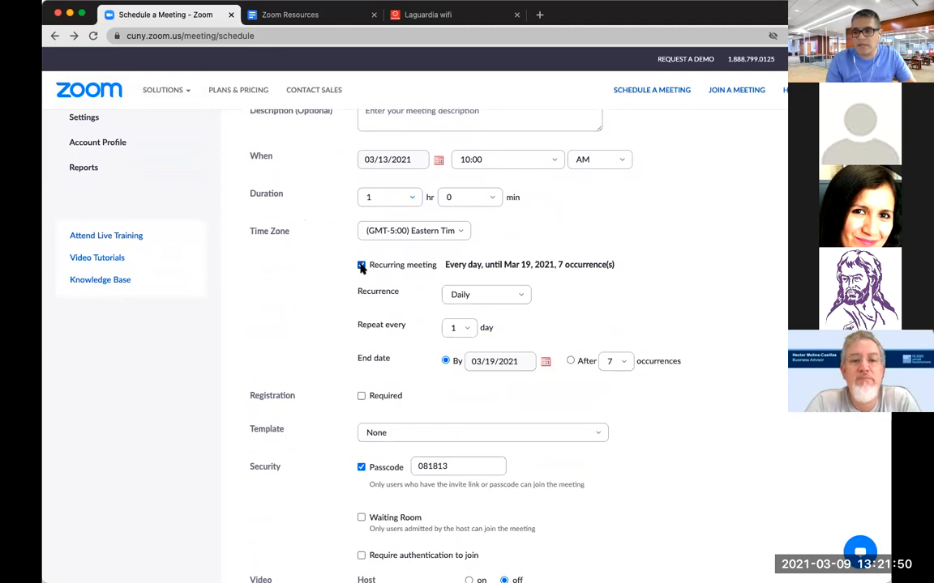
{"action": "left_click", "coordinate": [523, 297]}
{"action": "left_click", "coordinate": [480, 344]}
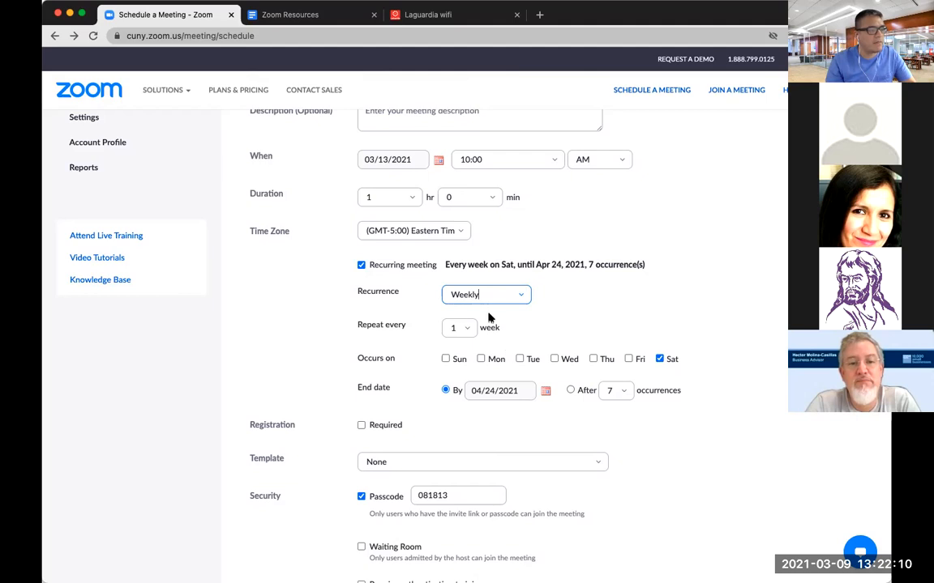
{"action": "left_click", "coordinate": [468, 329]}
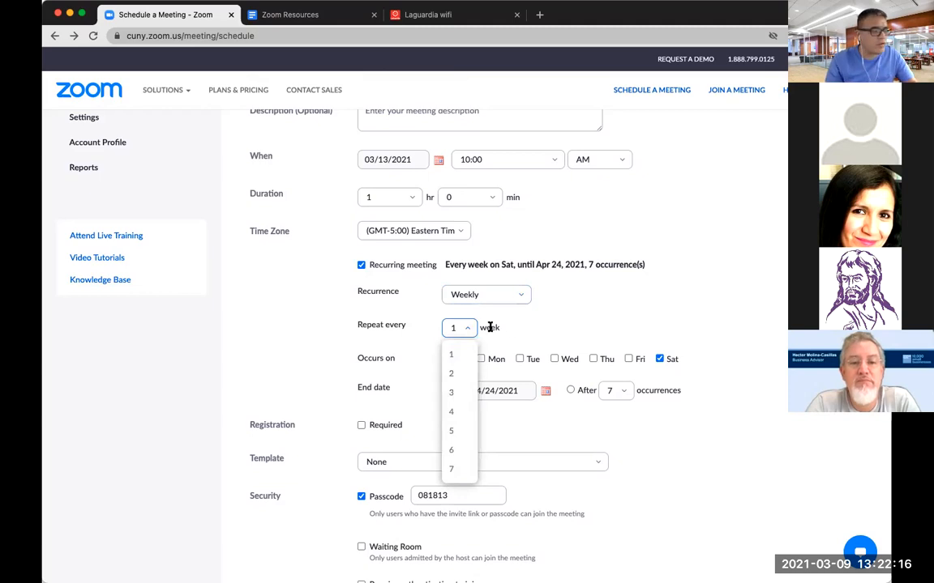
{"action": "left_click", "coordinate": [517, 327]}
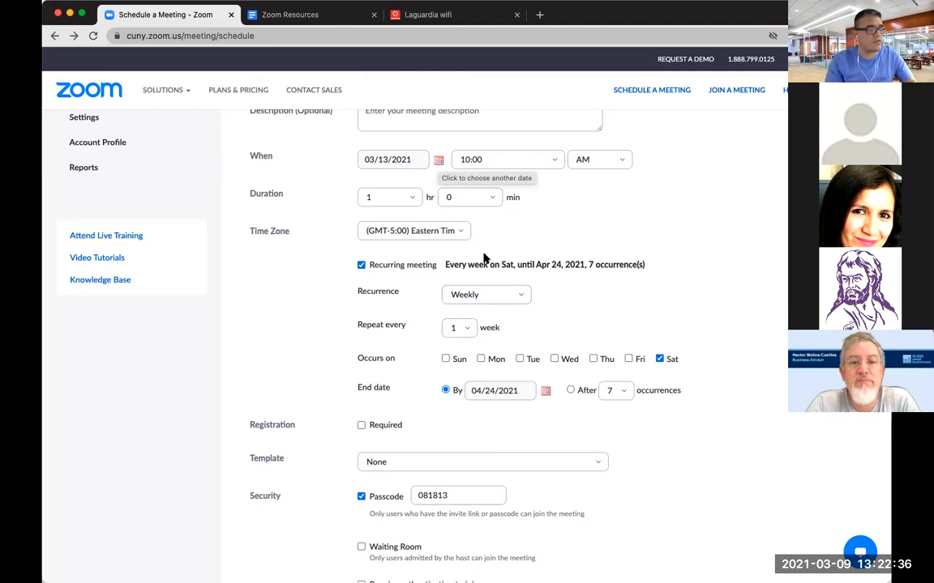
{"action": "left_click", "coordinate": [494, 359]}
{"action": "left_click", "coordinate": [553, 359]}
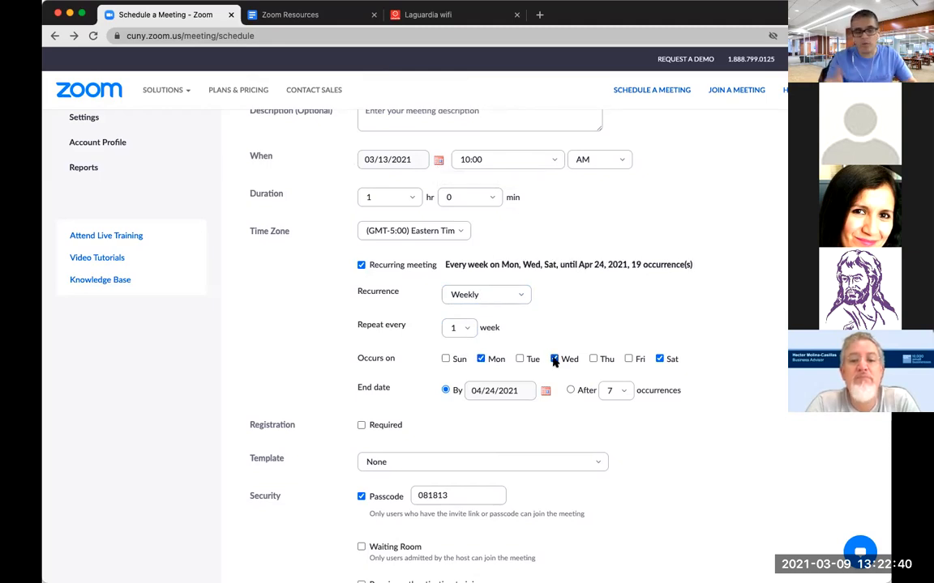
{"action": "left_click", "coordinate": [553, 359]}
{"action": "left_click", "coordinate": [497, 359]}
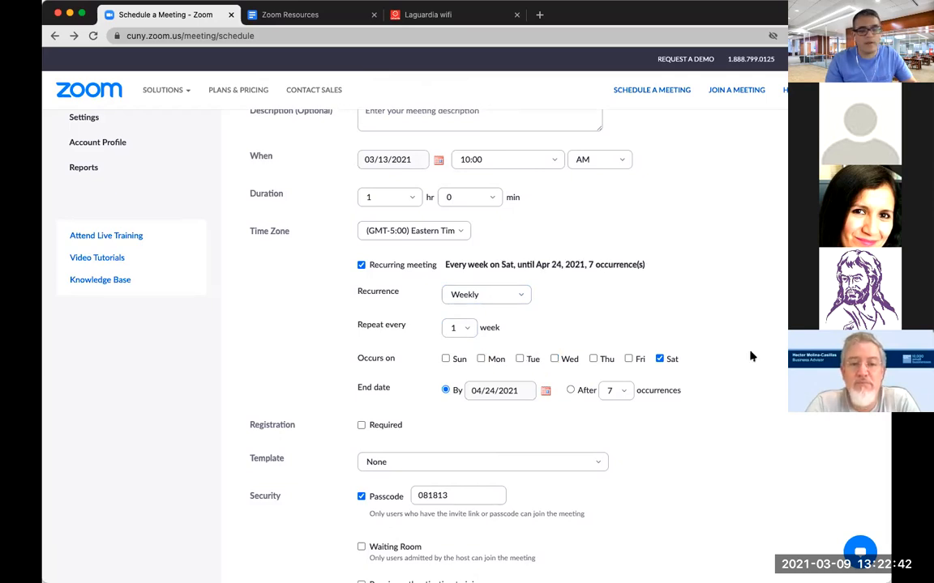
{"action": "scroll", "coordinate": [751, 357], "scroll_direction": "down", "scroll_amount": 1}
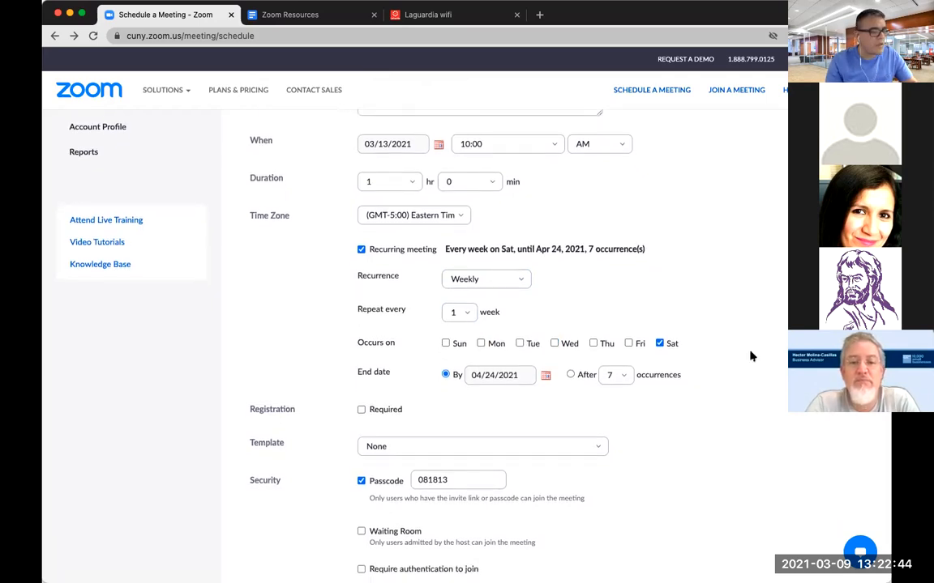
{"action": "left_click", "coordinate": [496, 276]}
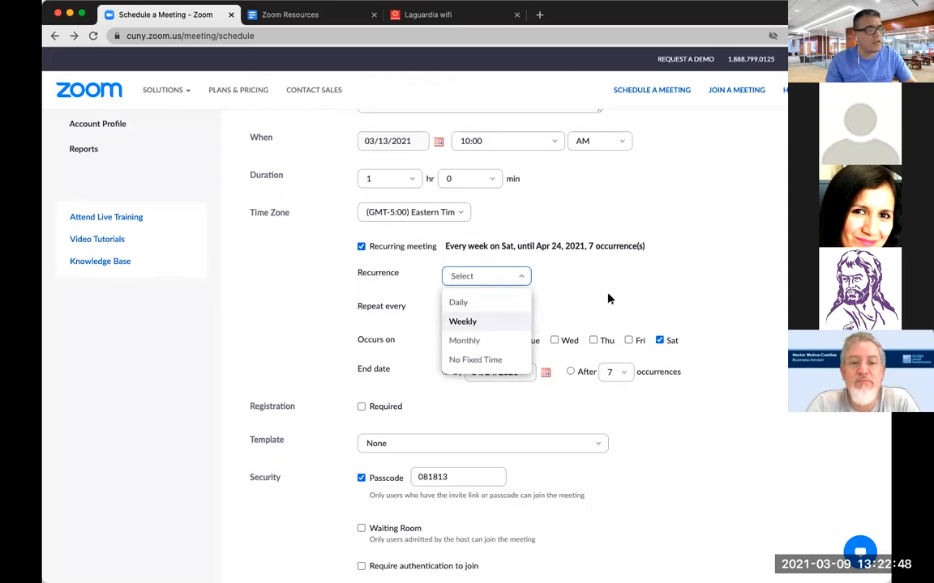
{"action": "left_click", "coordinate": [572, 303]}
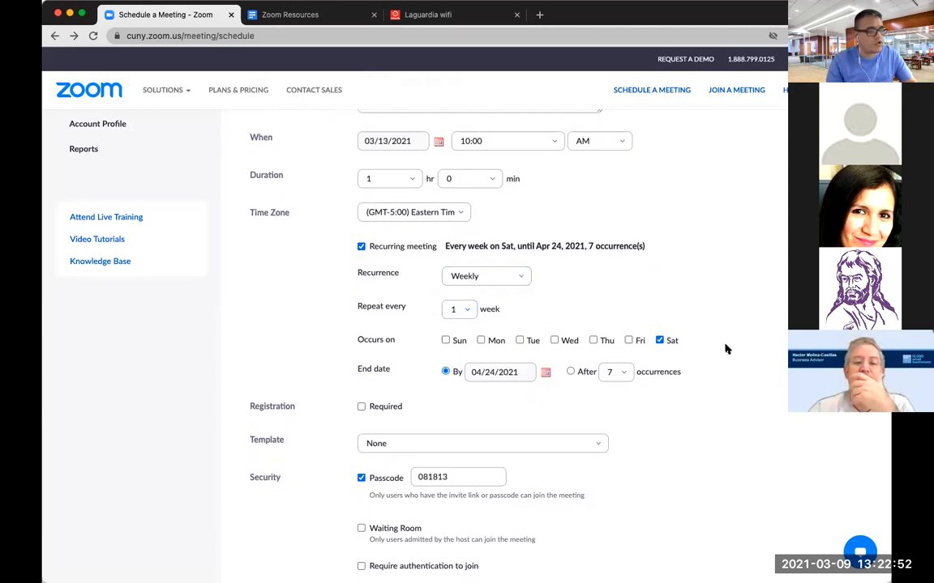
Set the weekly recurrence to end by 06/05/2021.
{"action": "scroll", "coordinate": [756, 347], "scroll_direction": "down", "scroll_amount": 3}
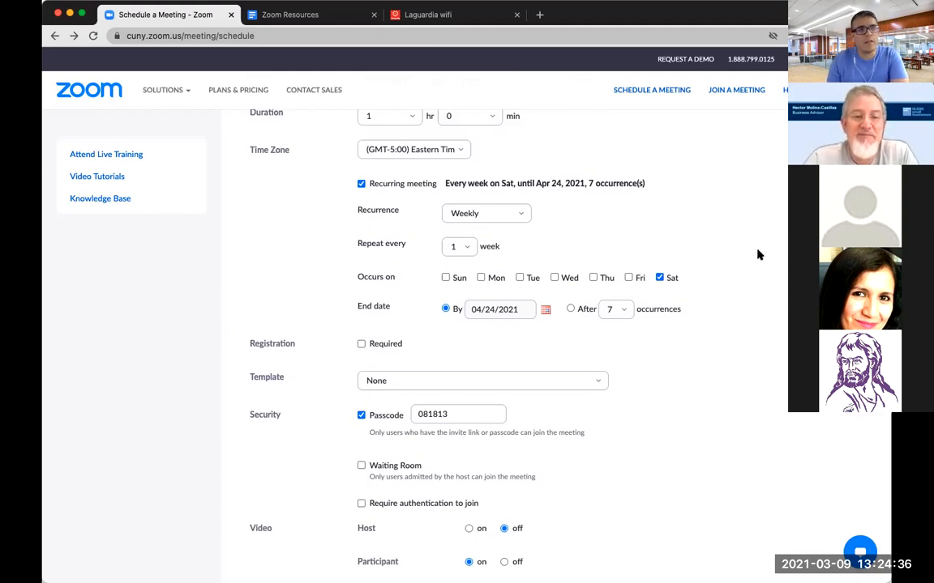
{"action": "scroll", "coordinate": [757, 254], "scroll_direction": "down", "scroll_amount": 3}
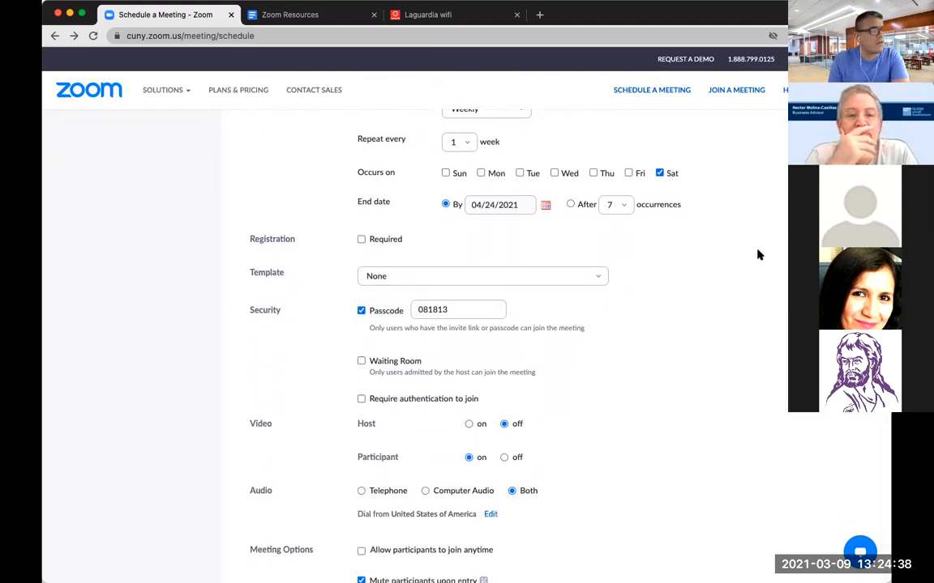
{"action": "scroll", "coordinate": [757, 255], "scroll_direction": "up", "scroll_amount": 2}
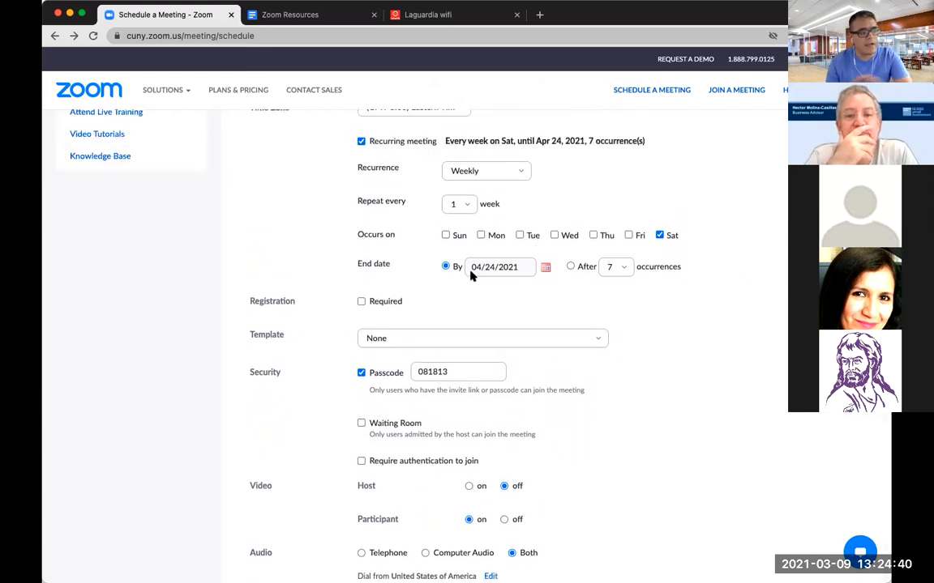
{"action": "left_click", "coordinate": [545, 267]}
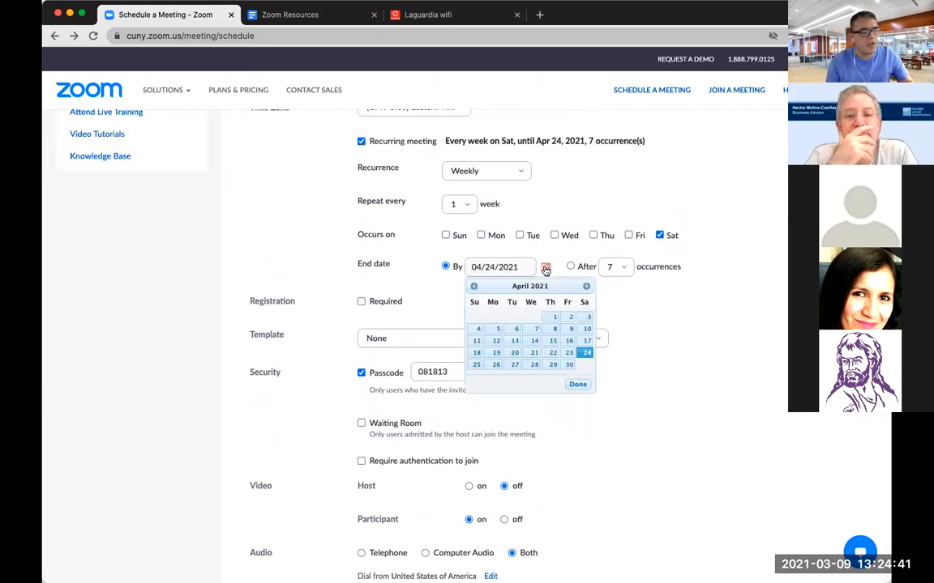
{"action": "left_click", "coordinate": [586, 286]}
{"action": "left_click", "coordinate": [585, 287]}
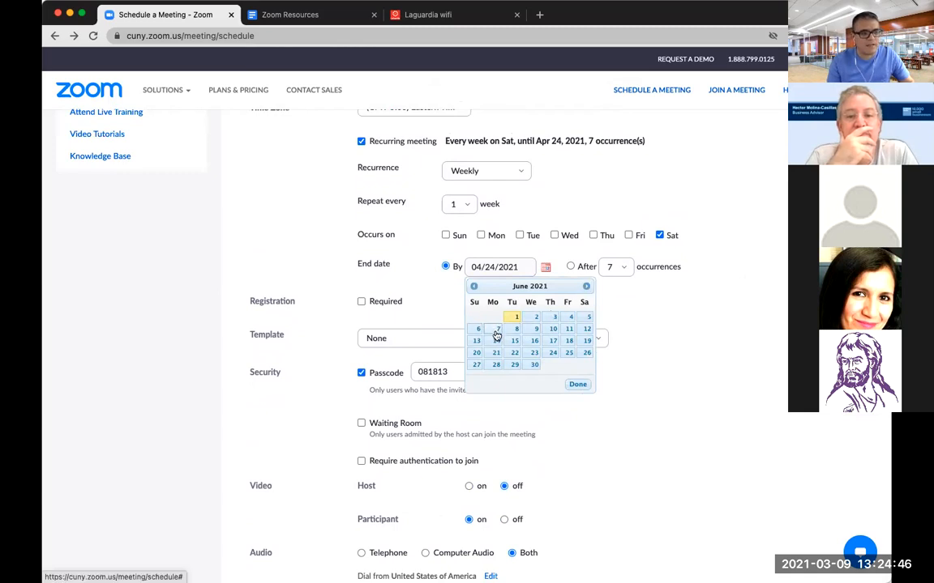
{"action": "left_click", "coordinate": [587, 319]}
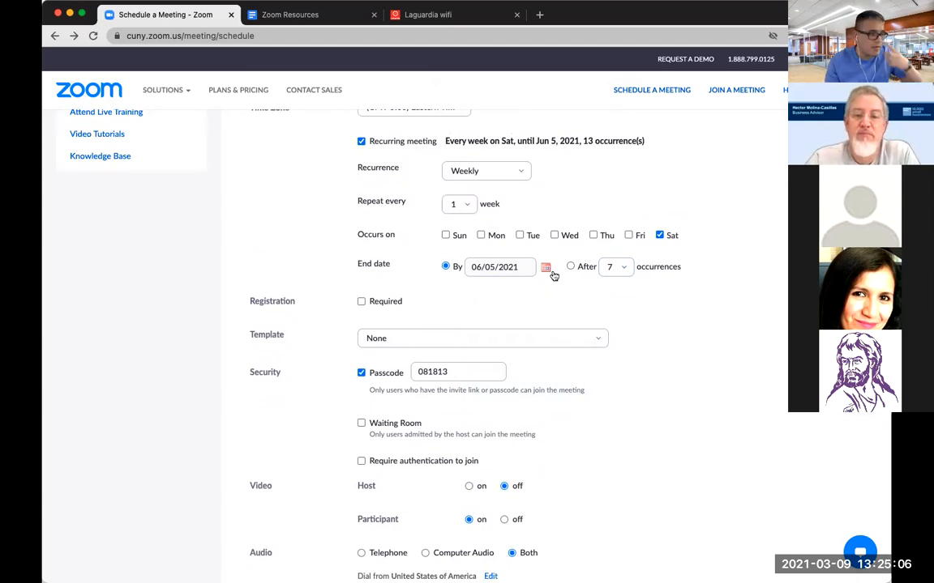
Set the participant video to off for the meeting.
{"action": "scroll", "coordinate": [563, 285], "scroll_direction": "down", "scroll_amount": 3}
{"action": "scroll", "coordinate": [566, 289], "scroll_direction": "down", "scroll_amount": 2}
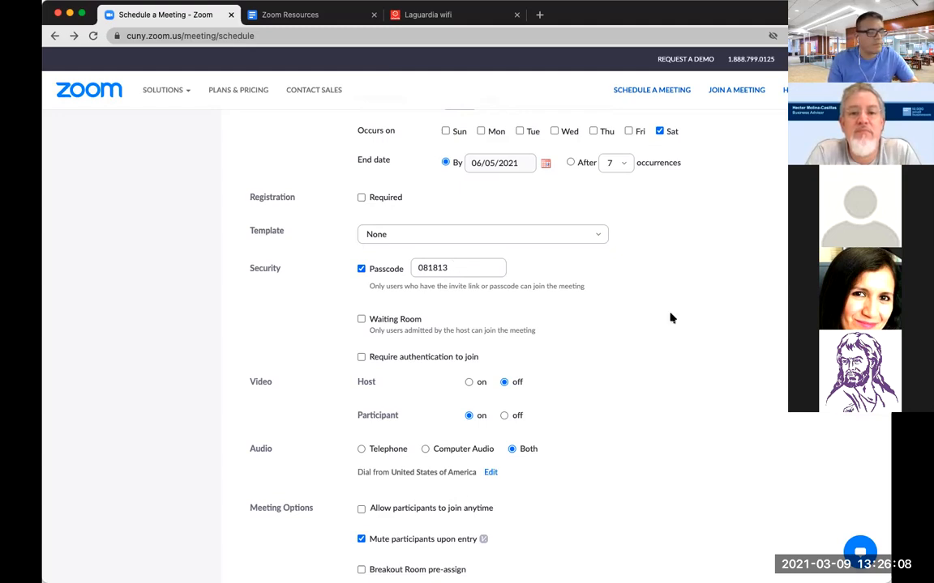
{"action": "scroll", "coordinate": [669, 317], "scroll_direction": "down", "scroll_amount": 3}
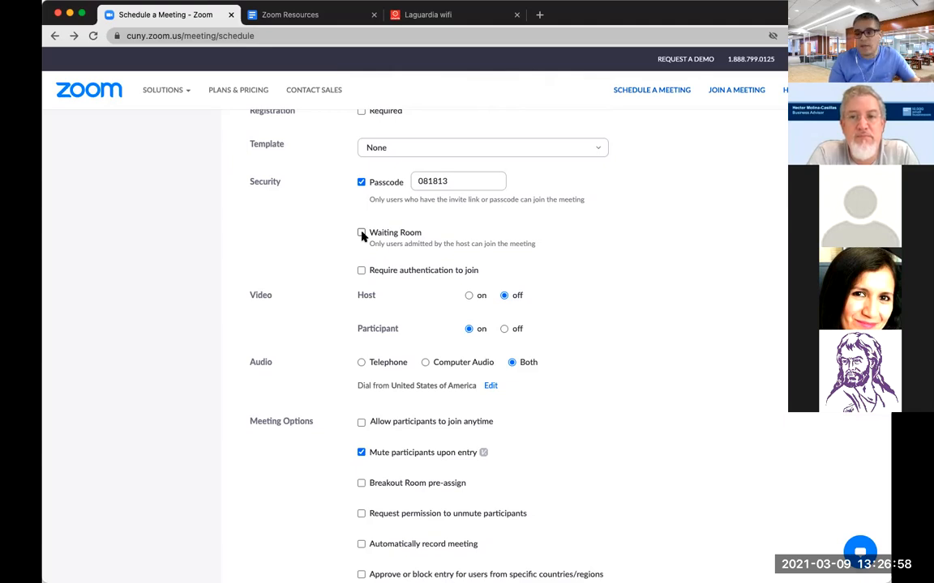
{"action": "scroll", "coordinate": [454, 267], "scroll_direction": "down", "scroll_amount": 2}
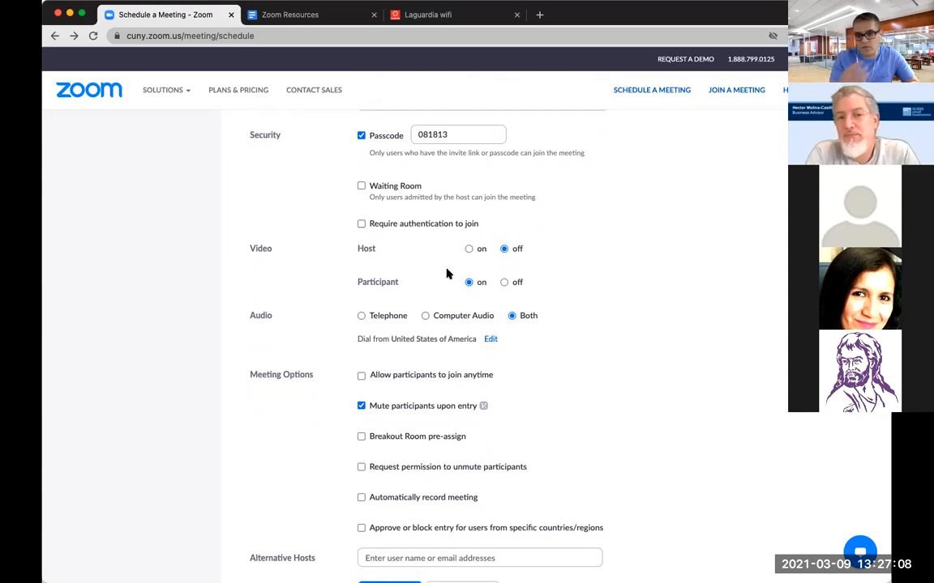
{"action": "left_click", "coordinate": [504, 283]}
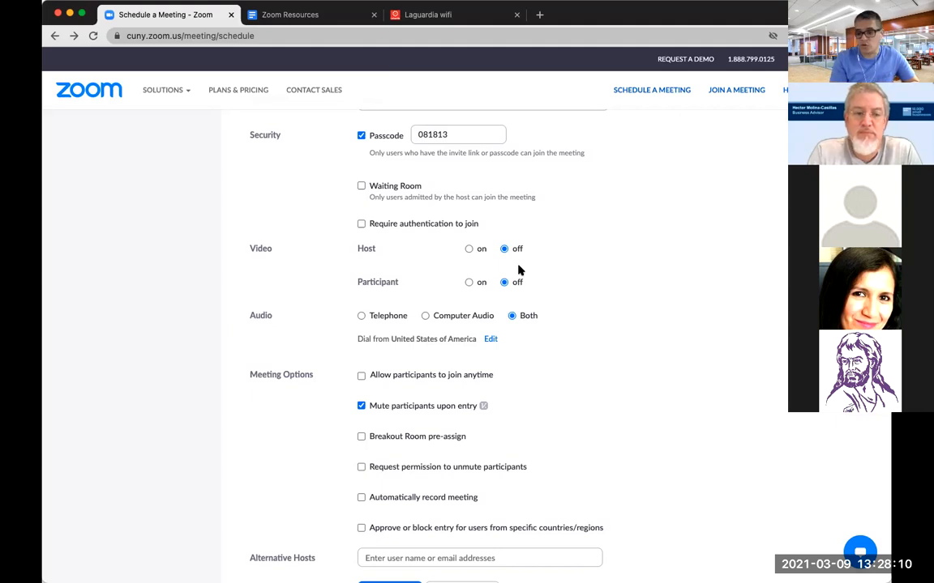
Enable the meeting option that allows participants to join anytime.
{"action": "scroll", "coordinate": [518, 271], "scroll_direction": "down", "scroll_amount": 3}
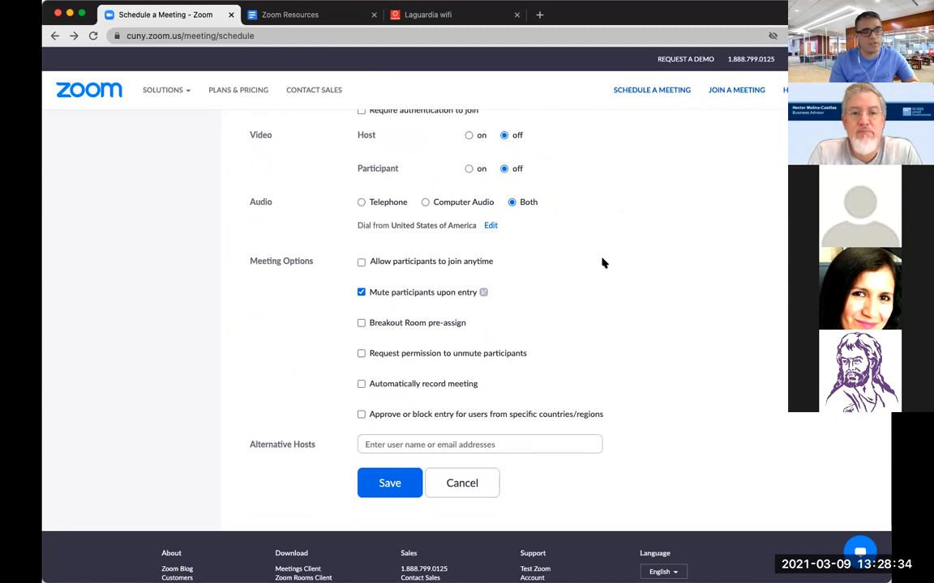
{"action": "scroll", "coordinate": [610, 263], "scroll_direction": "down", "scroll_amount": 2}
{"action": "scroll", "coordinate": [610, 266], "scroll_direction": "down", "scroll_amount": 1}
{"action": "scroll", "coordinate": [611, 266], "scroll_direction": "up", "scroll_amount": 1}
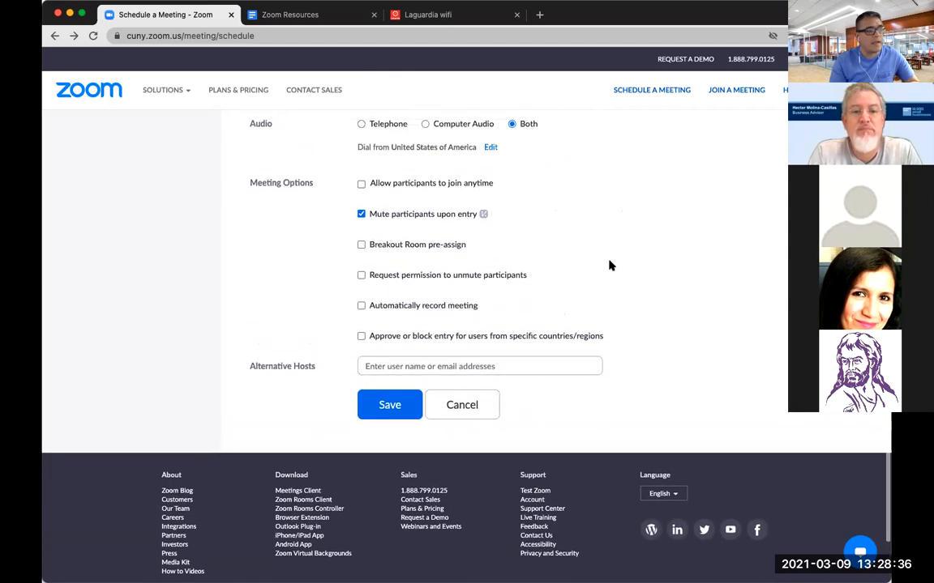
{"action": "scroll", "coordinate": [610, 266], "scroll_direction": "down", "scroll_amount": 1}
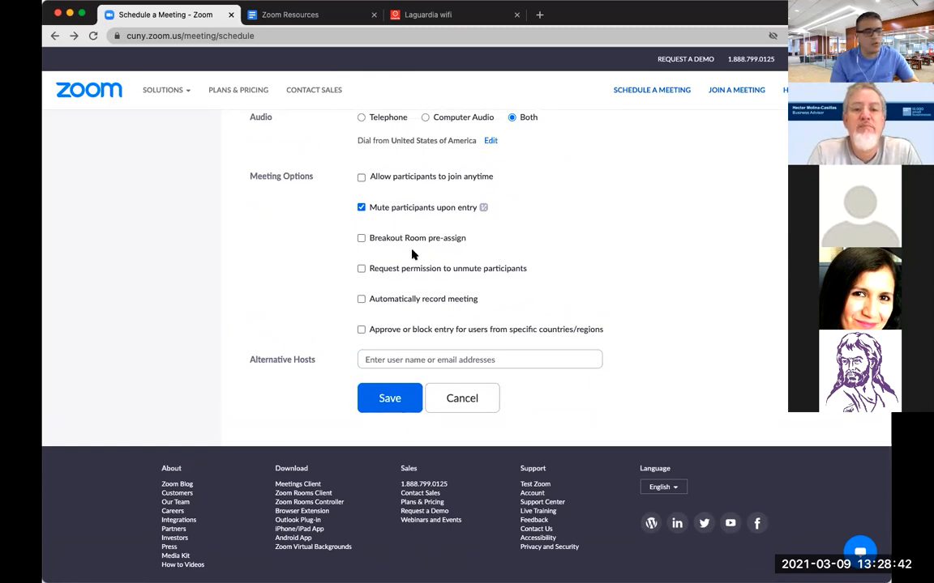
{"action": "left_click", "coordinate": [361, 177]}
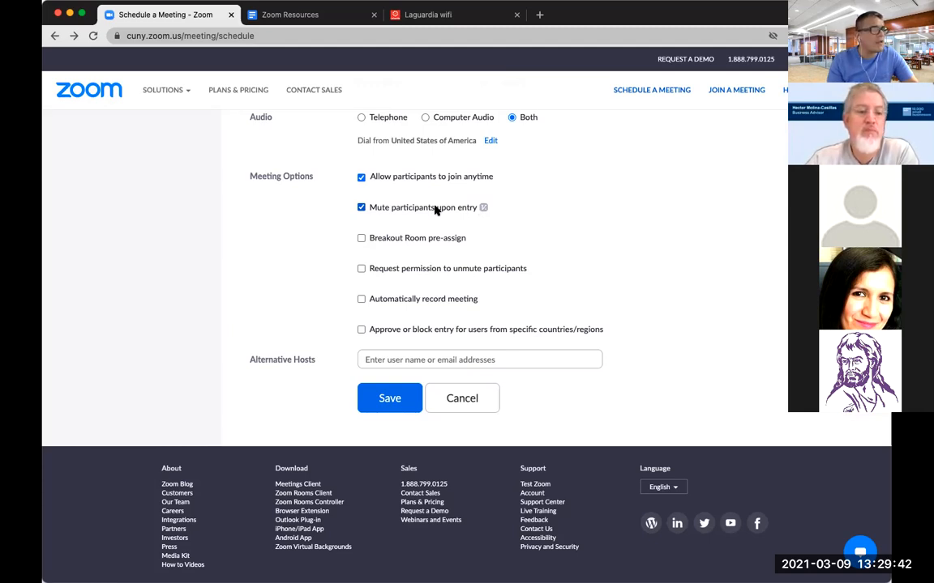
Try the Breakout Room pre-assign option and switch it off again.
{"action": "left_click", "coordinate": [398, 242]}
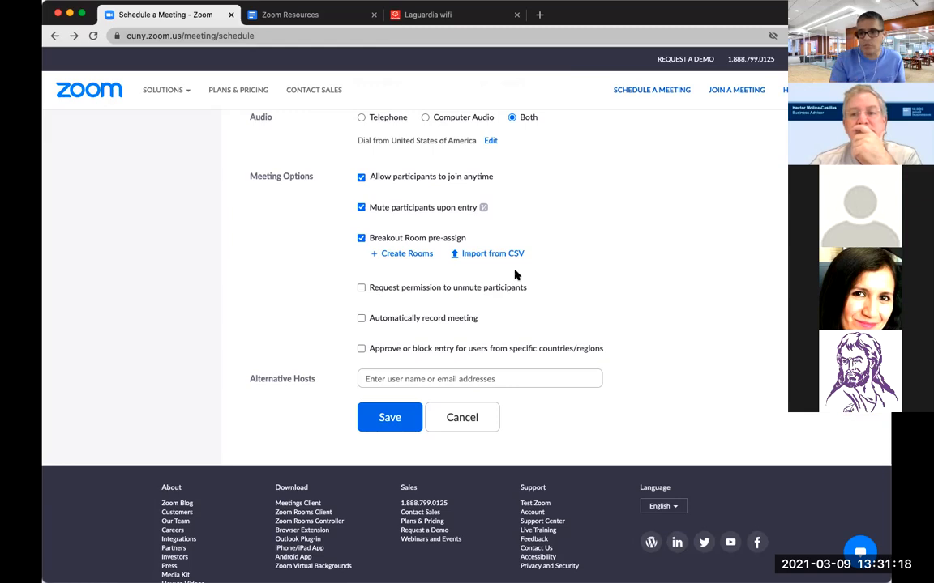
{"action": "left_click", "coordinate": [361, 238]}
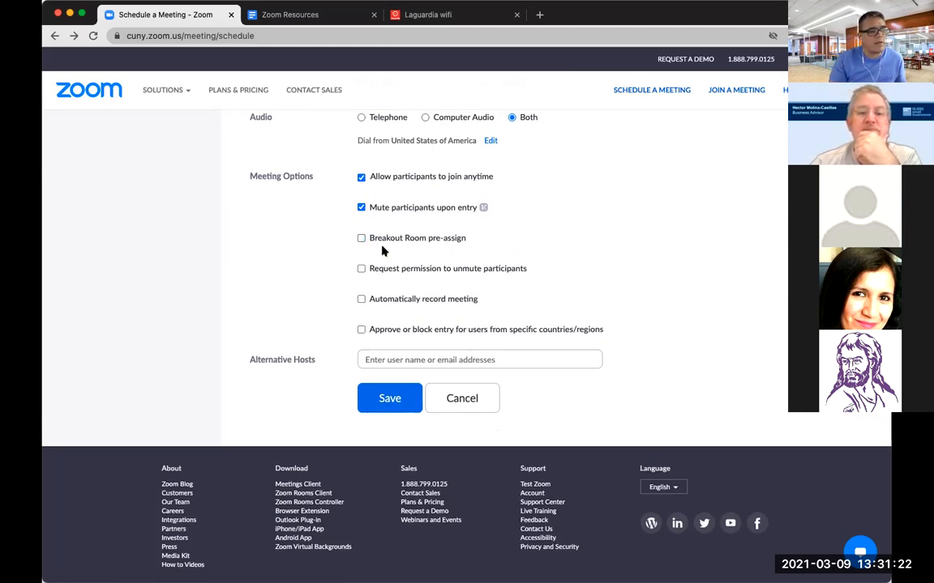
{"action": "scroll", "coordinate": [405, 235], "scroll_direction": "up", "scroll_amount": 10}
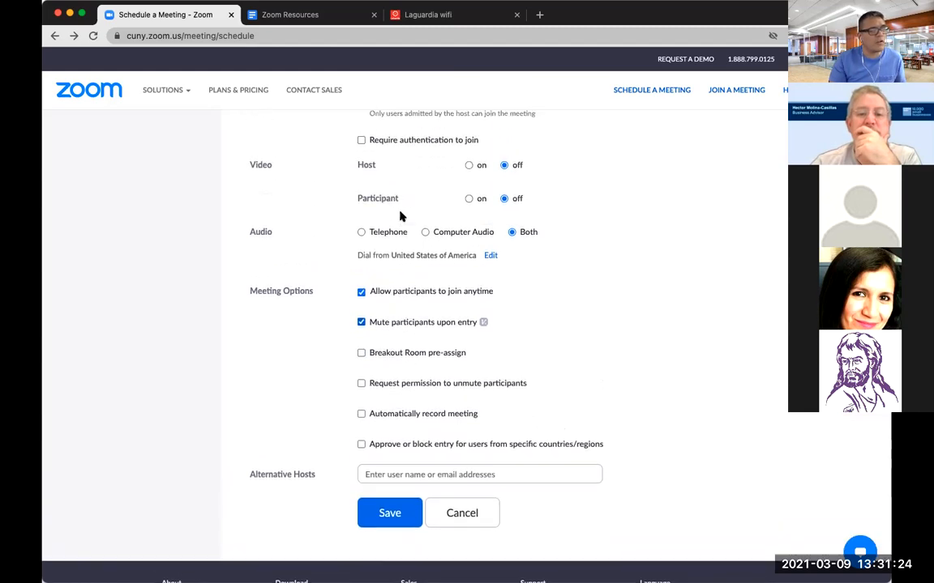
Return to the upcoming meetings list and open the EDF101 Student Hours meeting to review its settings.
{"action": "key", "text": "super+Left"}
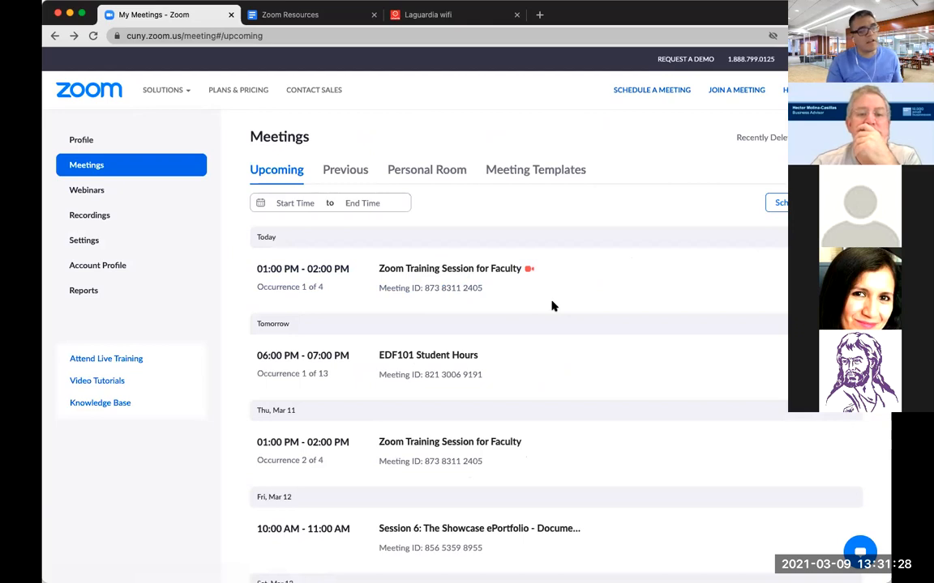
{"action": "scroll", "coordinate": [540, 332], "scroll_direction": "down", "scroll_amount": 1}
{"action": "scroll", "coordinate": [540, 335], "scroll_direction": "down", "scroll_amount": 2}
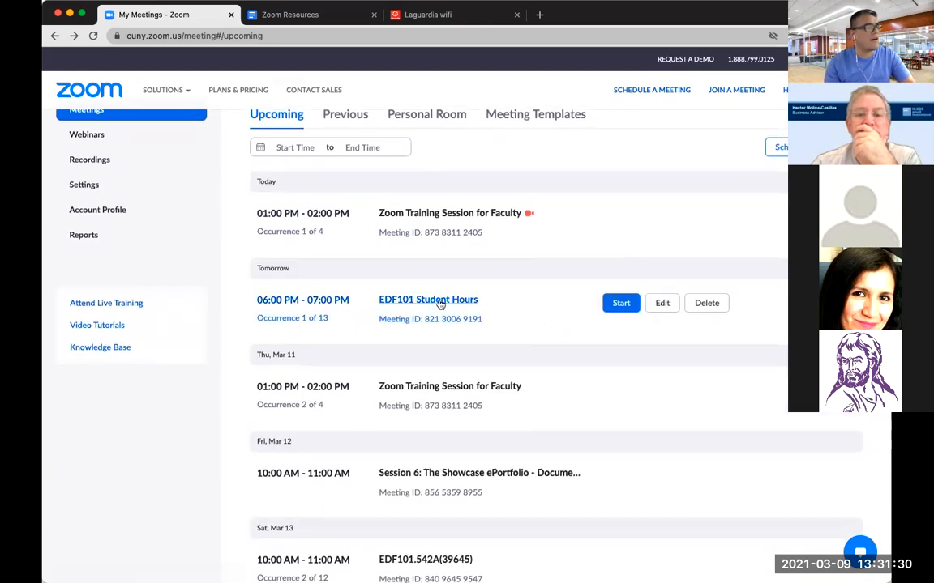
{"action": "left_click", "coordinate": [416, 301]}
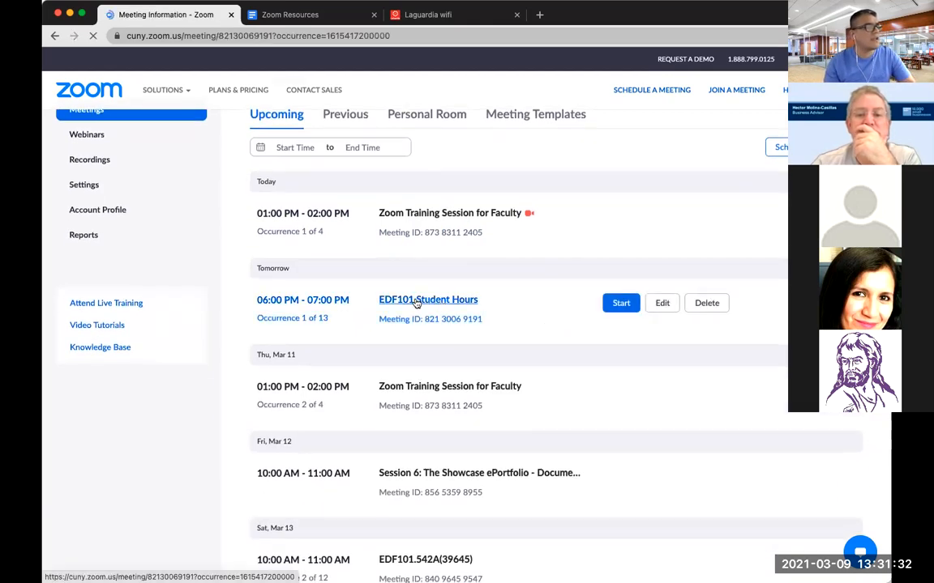
{"action": "scroll", "coordinate": [421, 324], "scroll_direction": "down", "scroll_amount": 1}
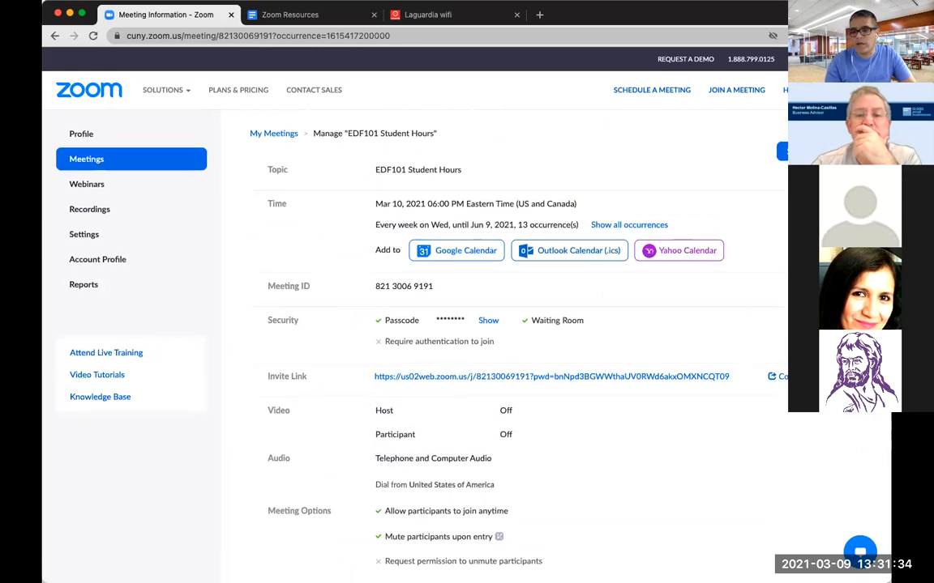
{"action": "scroll", "coordinate": [421, 325], "scroll_direction": "down", "scroll_amount": 1}
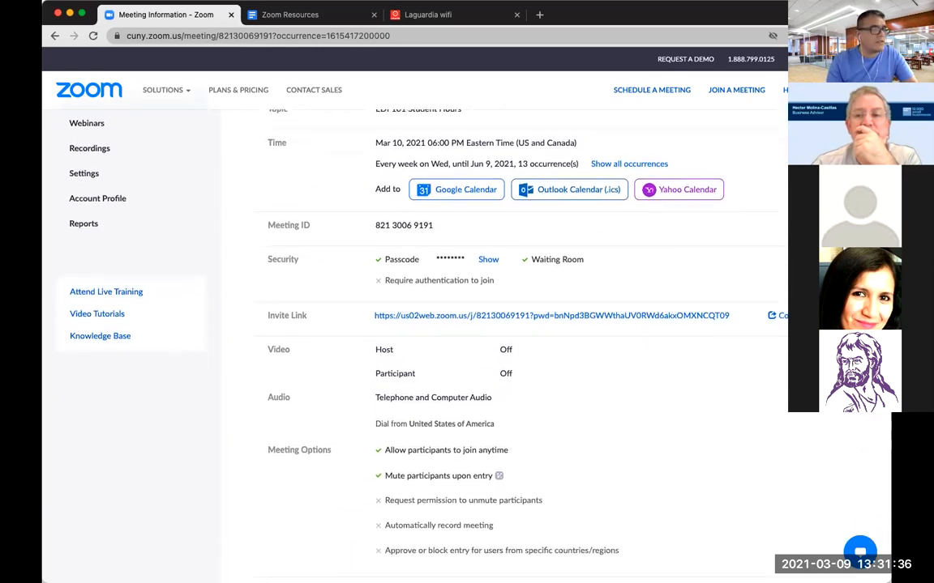
{"action": "scroll", "coordinate": [422, 324], "scroll_direction": "up", "scroll_amount": 1}
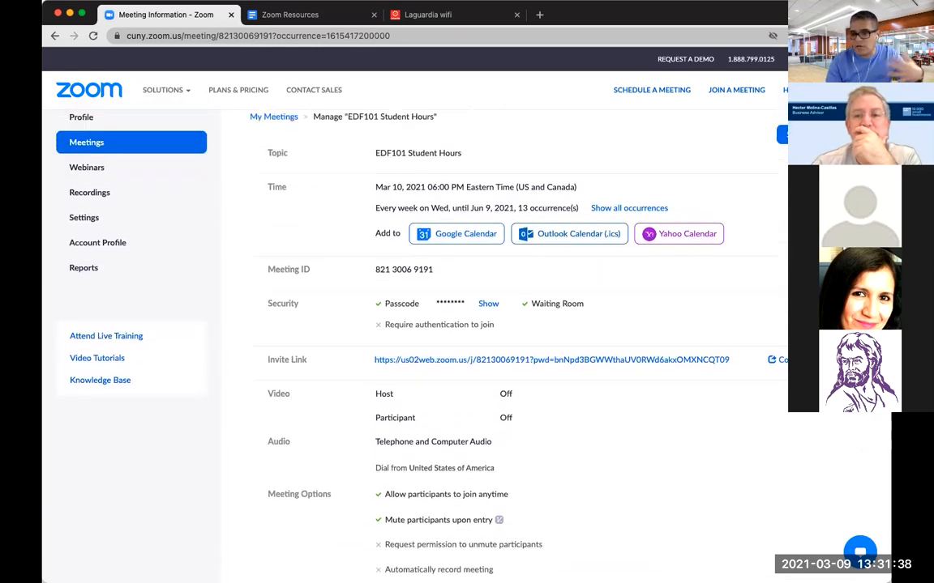
{"action": "scroll", "coordinate": [421, 324], "scroll_direction": "up", "scroll_amount": 1}
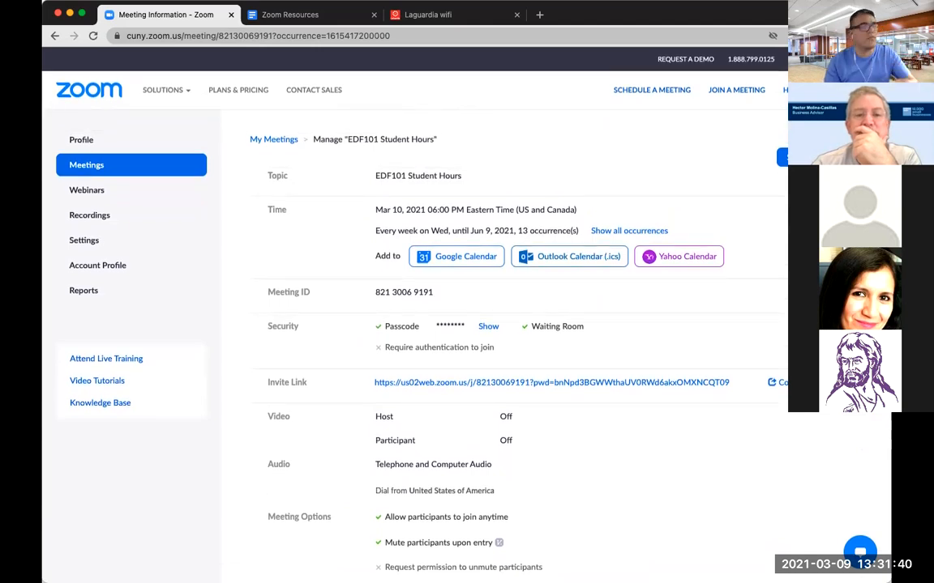
Expand all occurrences of the EDF101 Student Hours meeting and examine their dates and the meeting's invite link.
{"action": "left_click", "coordinate": [632, 232]}
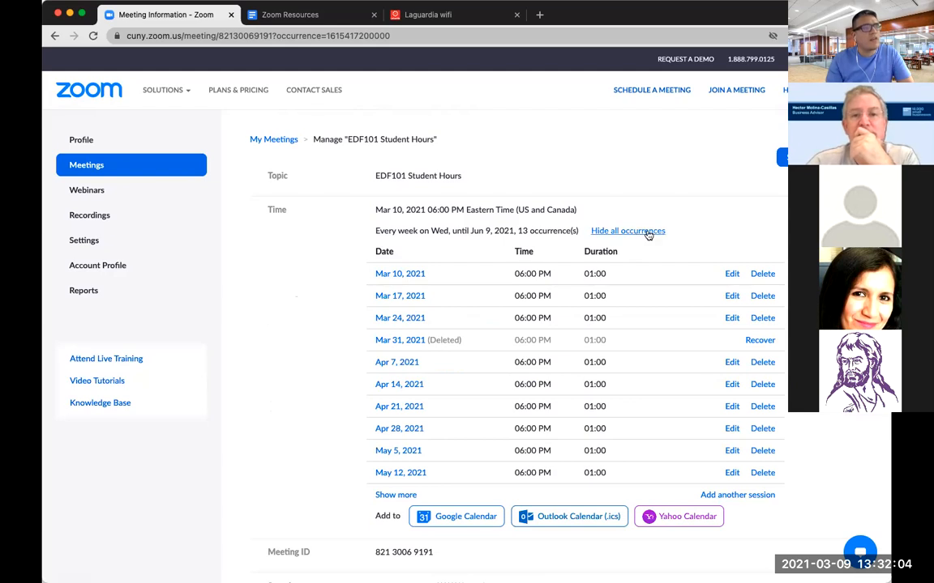
{"action": "left_click", "coordinate": [648, 234]}
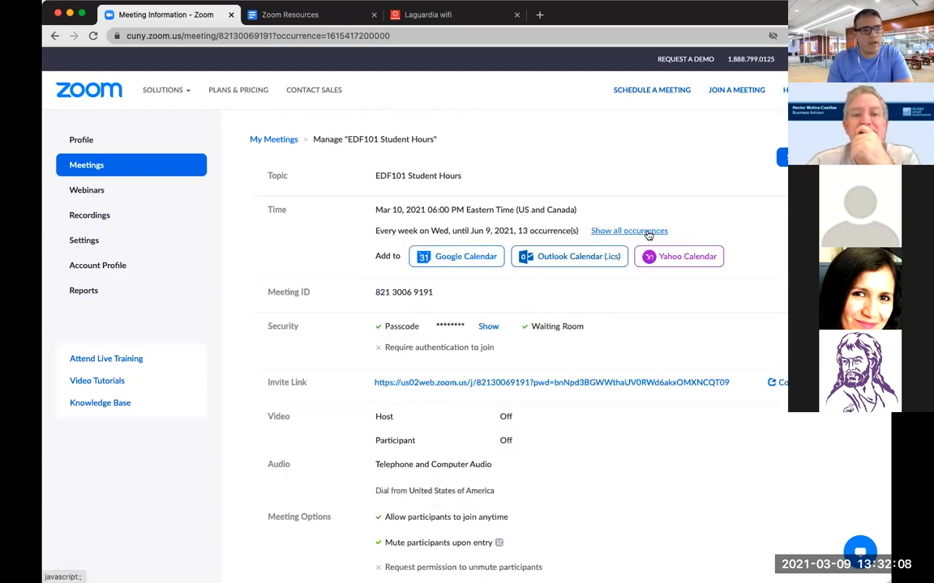
{"action": "left_click", "coordinate": [634, 233]}
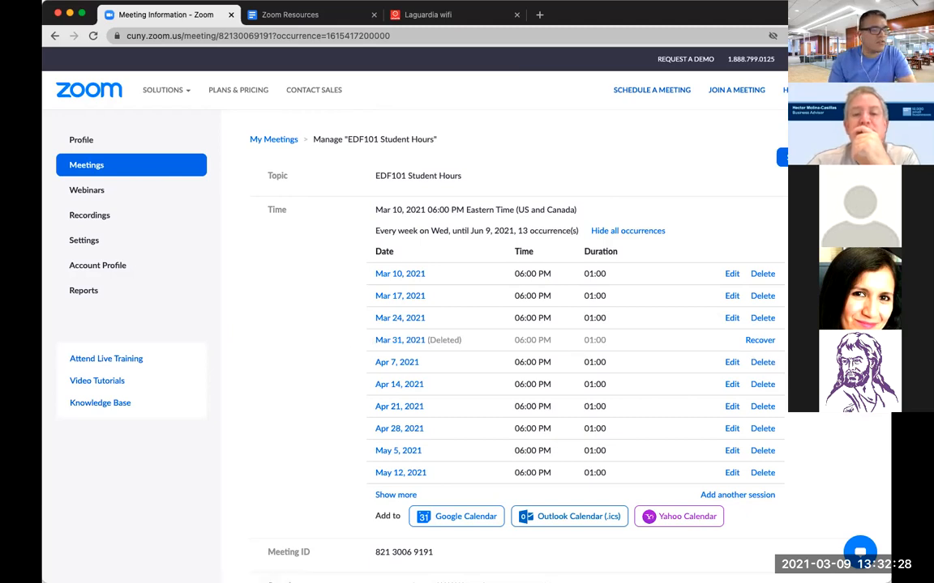
{"action": "scroll", "coordinate": [505, 393], "scroll_direction": "down", "scroll_amount": 5}
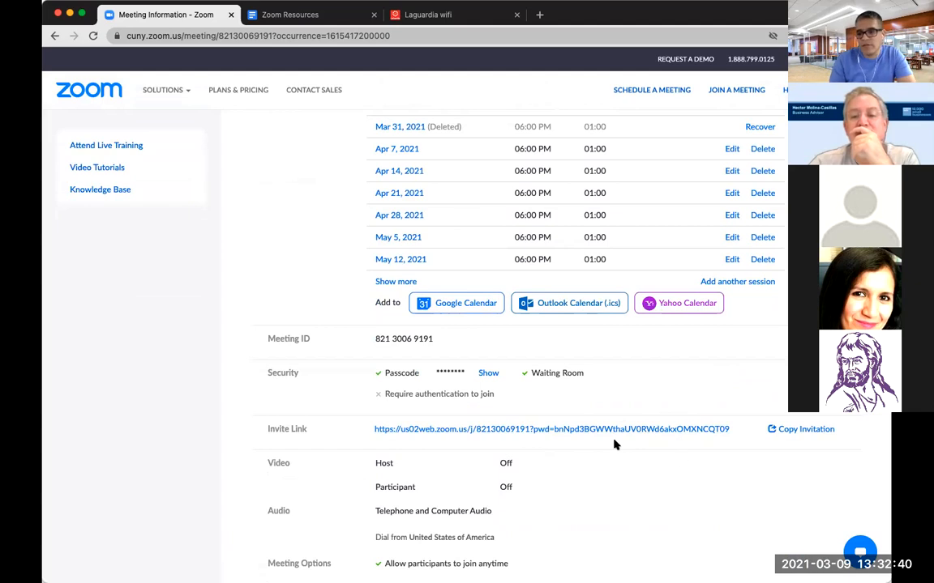
{"action": "scroll", "coordinate": [794, 423], "scroll_direction": "up", "scroll_amount": 4}
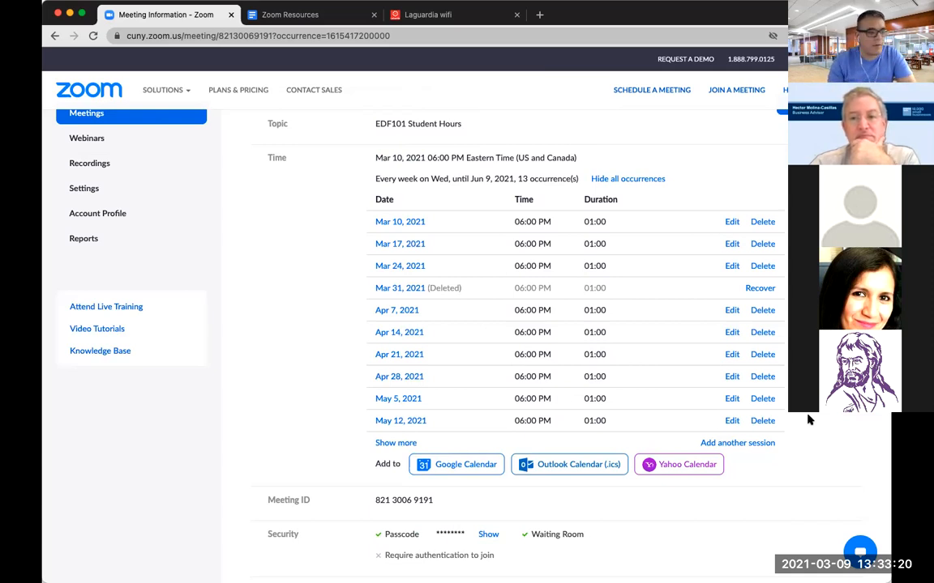
{"action": "scroll", "coordinate": [809, 420], "scroll_direction": "up", "scroll_amount": 1}
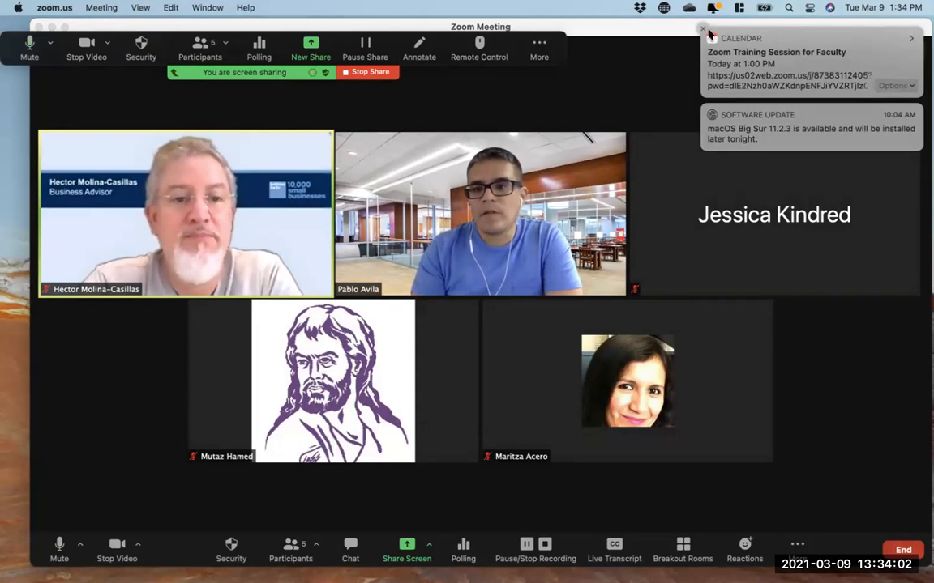
Dismiss the Calendar notification and turn on Do Not Disturb in macOS.
{"action": "left_click", "coordinate": [702, 29]}
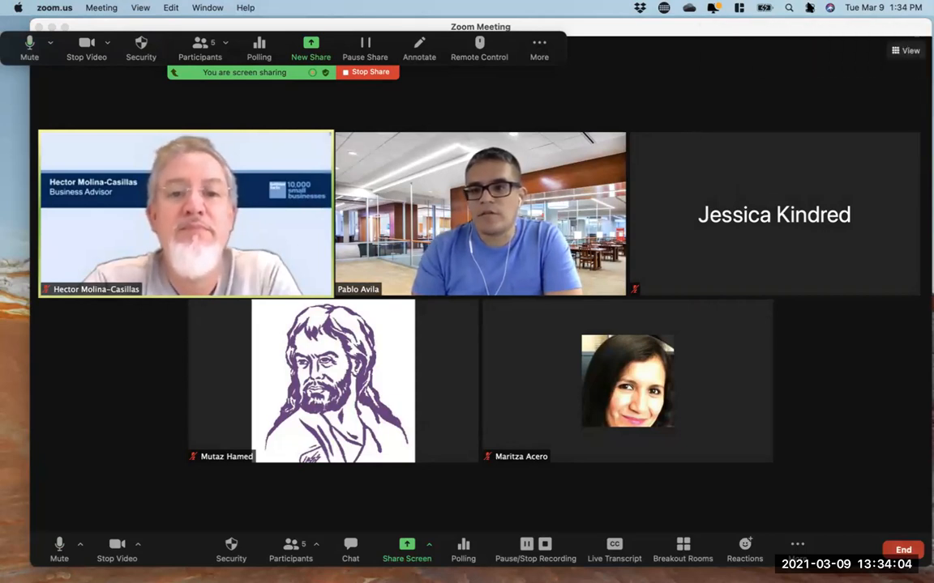
{"action": "left_click", "coordinate": [810, 7]}
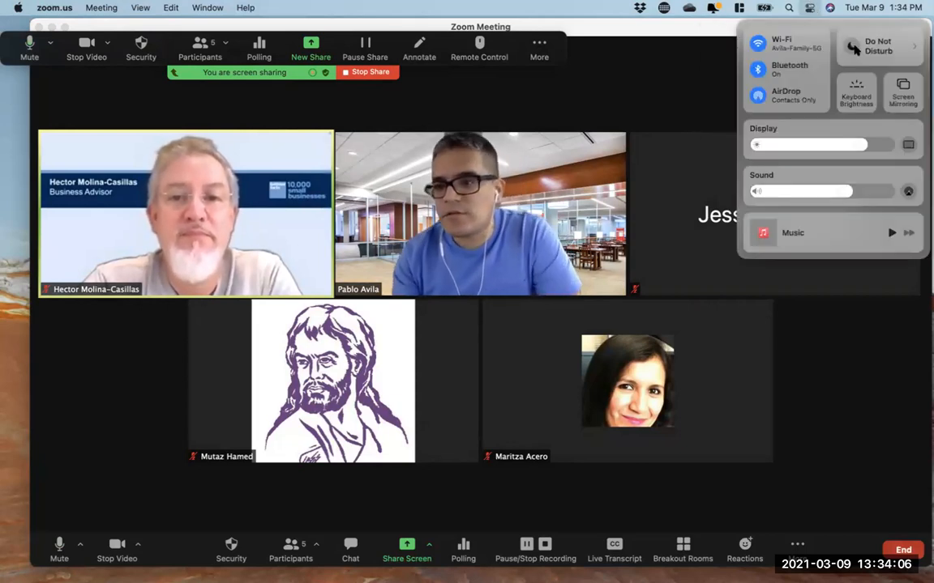
{"action": "left_click", "coordinate": [690, 64]}
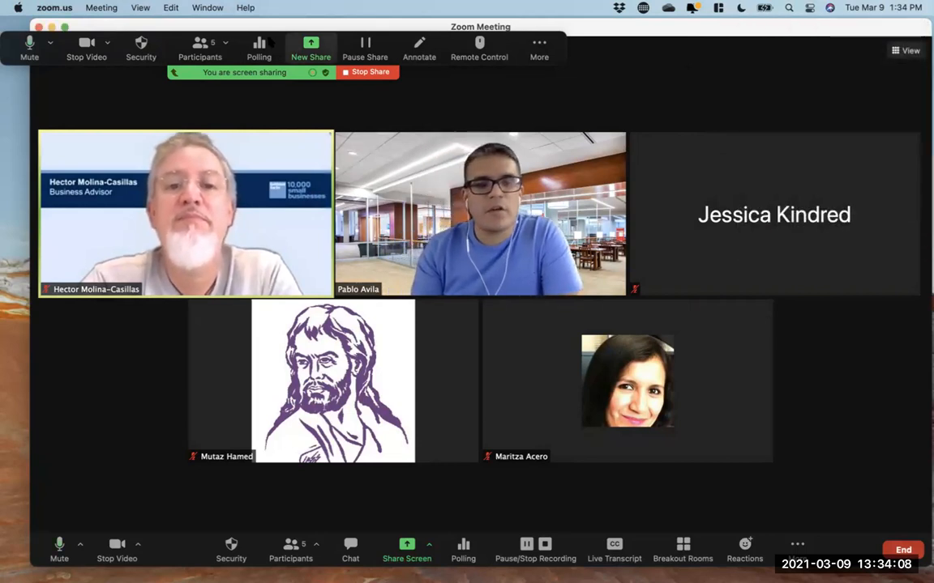
Make the Zoom meeting window full screen and change its layout to Speaker view.
{"action": "left_click", "coordinate": [65, 27]}
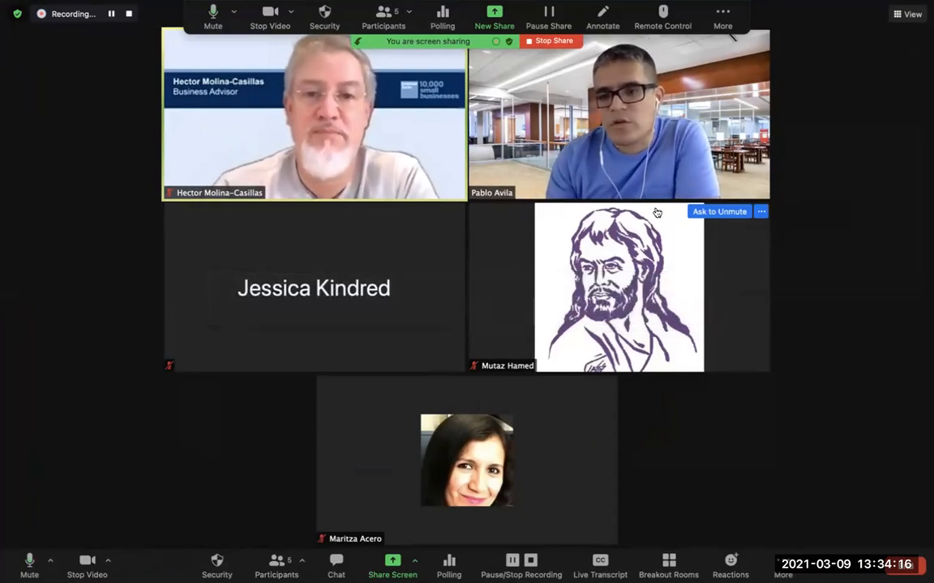
{"action": "left_click", "coordinate": [904, 14]}
{"action": "left_click", "coordinate": [854, 37]}
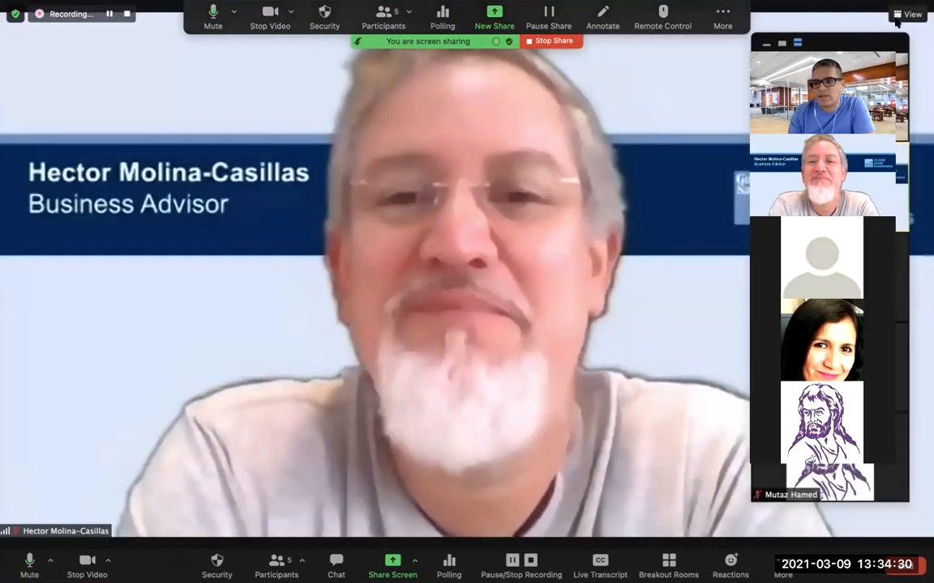
Switch the meeting layout to Gallery, back to Speaker, and again to Gallery view.
{"action": "left_click", "coordinate": [904, 13]}
{"action": "left_click", "coordinate": [859, 57]}
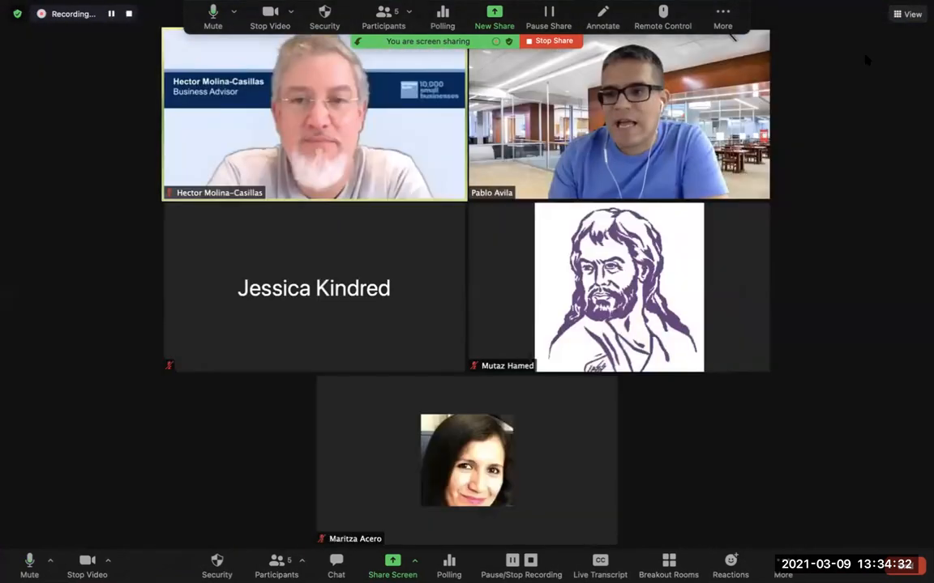
{"action": "left_click", "coordinate": [903, 14]}
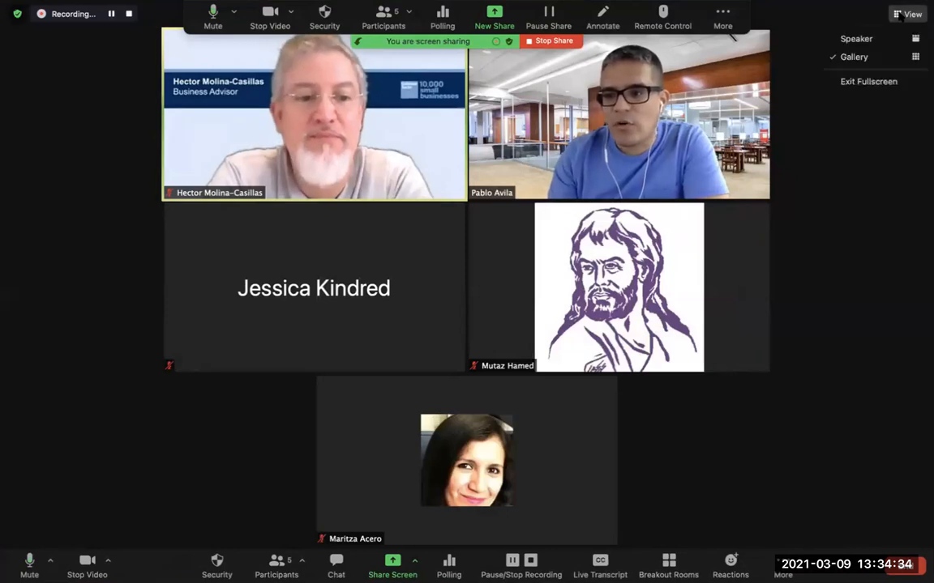
{"action": "left_click", "coordinate": [854, 37]}
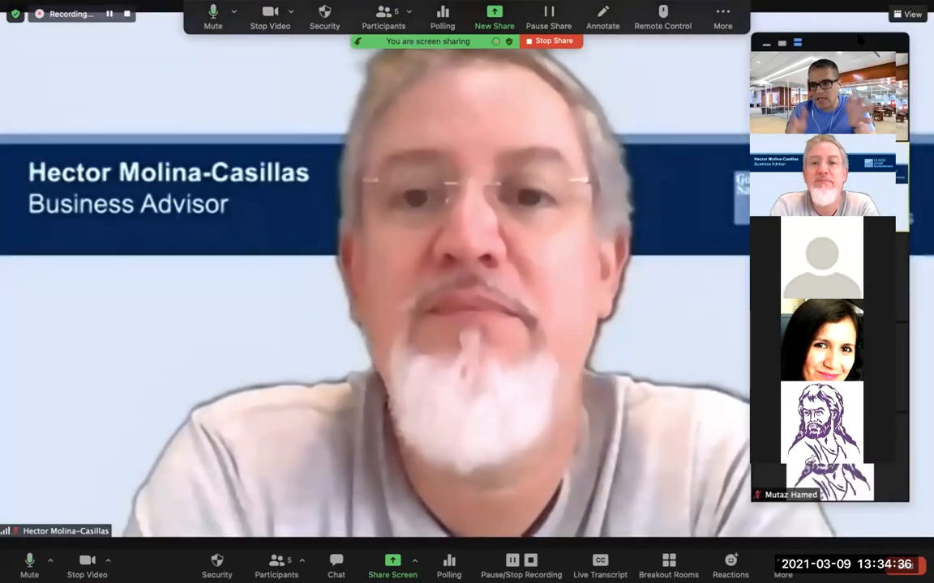
{"action": "left_click", "coordinate": [900, 15]}
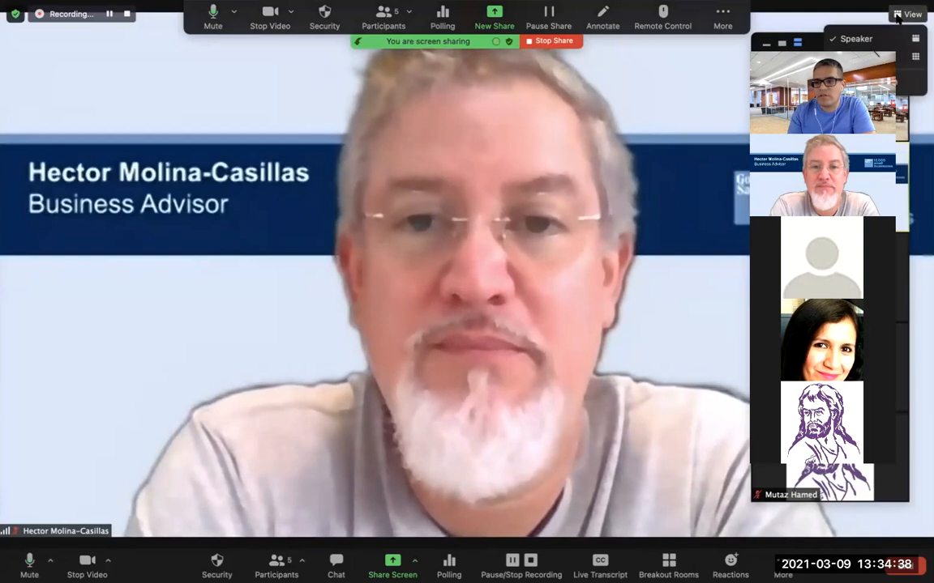
{"action": "left_click", "coordinate": [874, 57]}
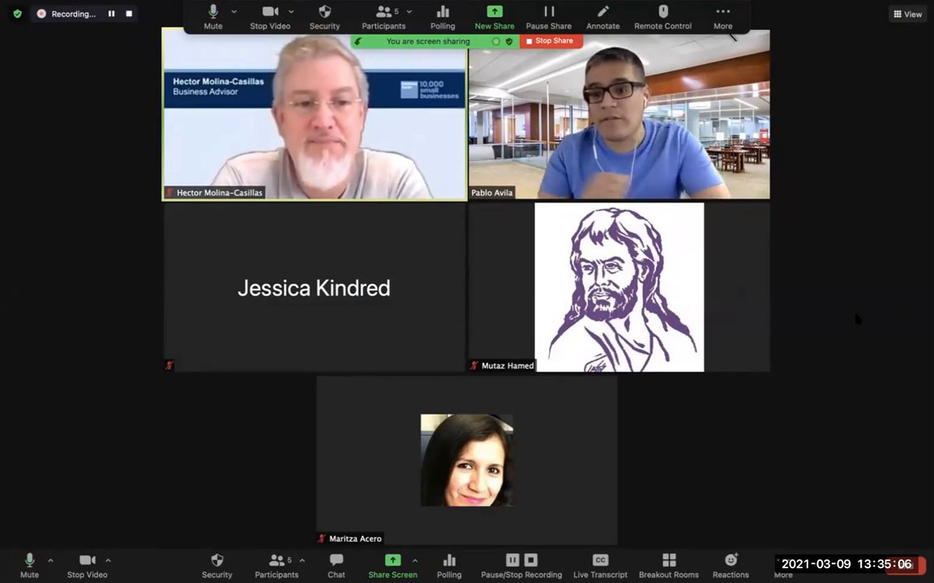
Create three breakout rooms with participants assigned automatically.
{"action": "left_click", "coordinate": [660, 561]}
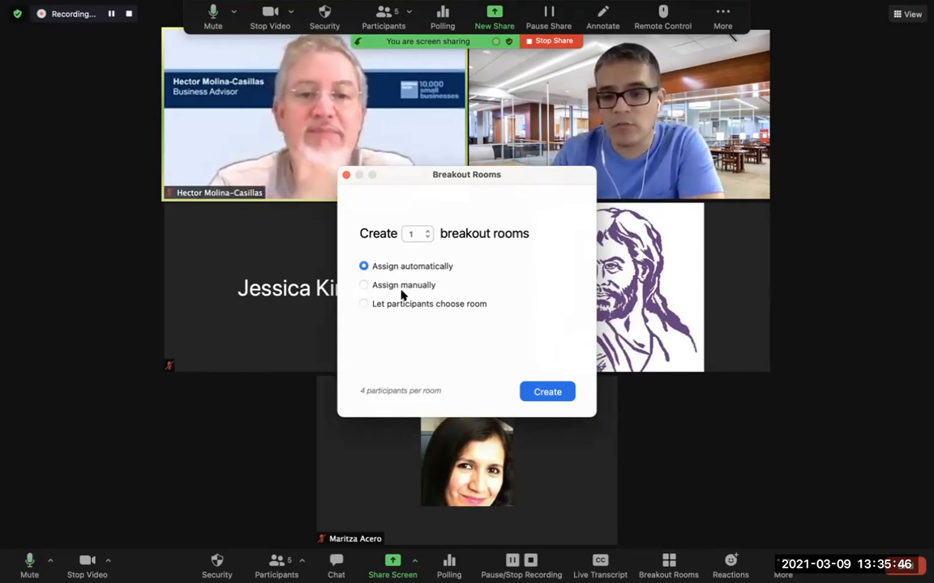
{"action": "left_click", "coordinate": [393, 304]}
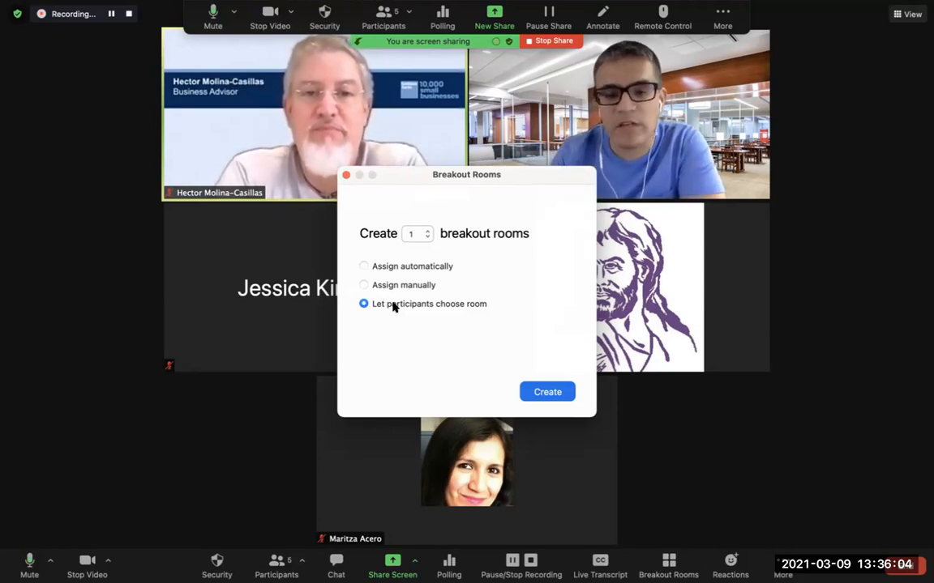
{"action": "left_click", "coordinate": [403, 267]}
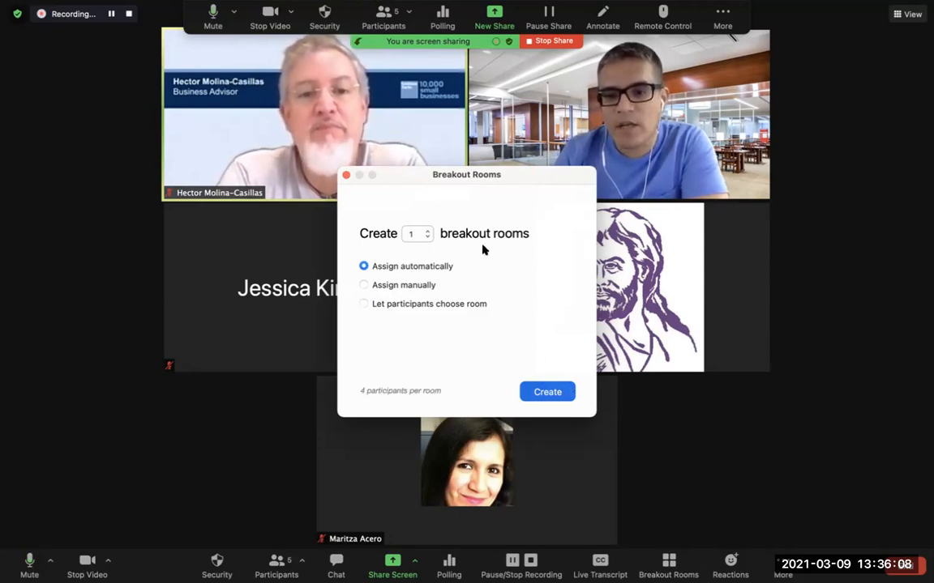
{"action": "left_click", "coordinate": [426, 231]}
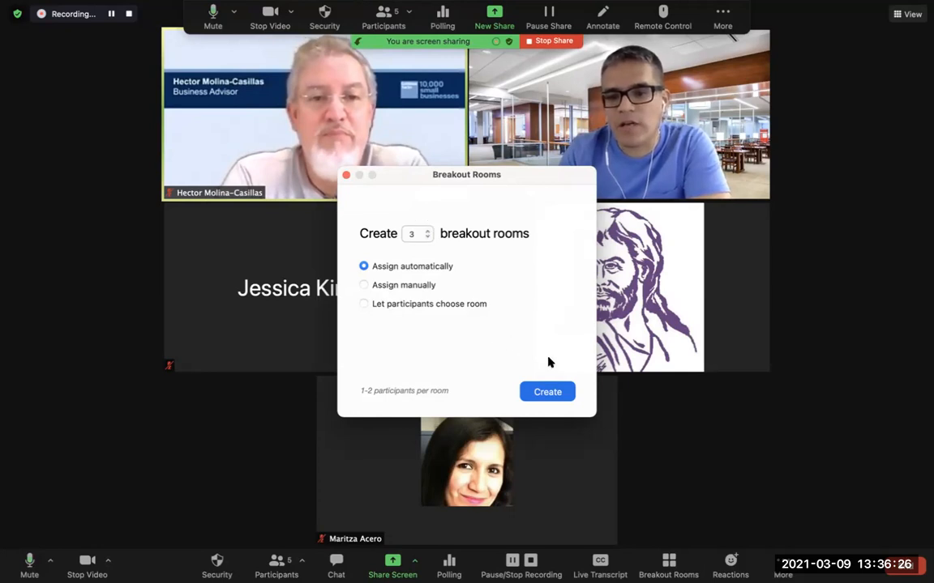
{"action": "left_click", "coordinate": [540, 391]}
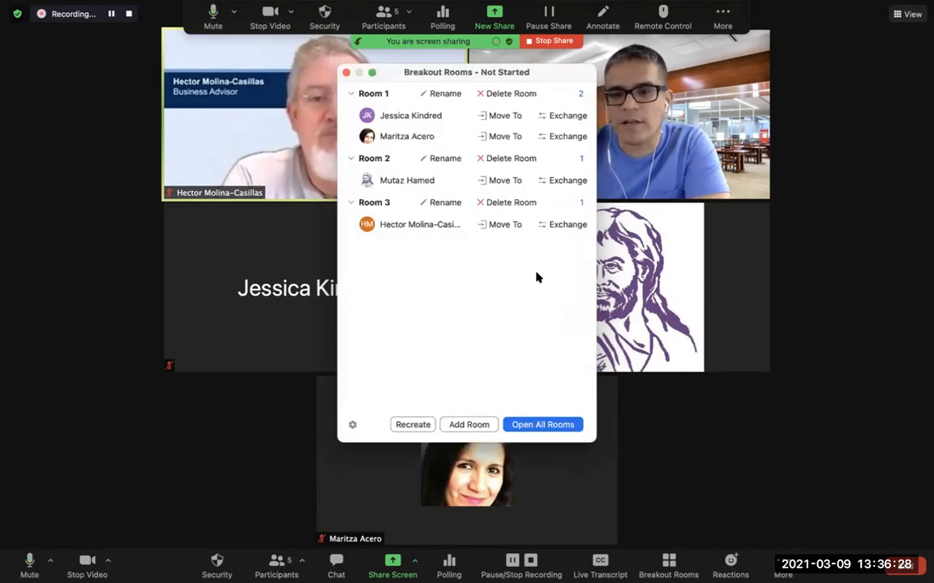
Rename breakout rooms 1, 2 and 3 as Team A, Team B and Team C.
{"action": "left_click_drag", "start_coordinate": [474, 75], "coordinate": [475, 86]}
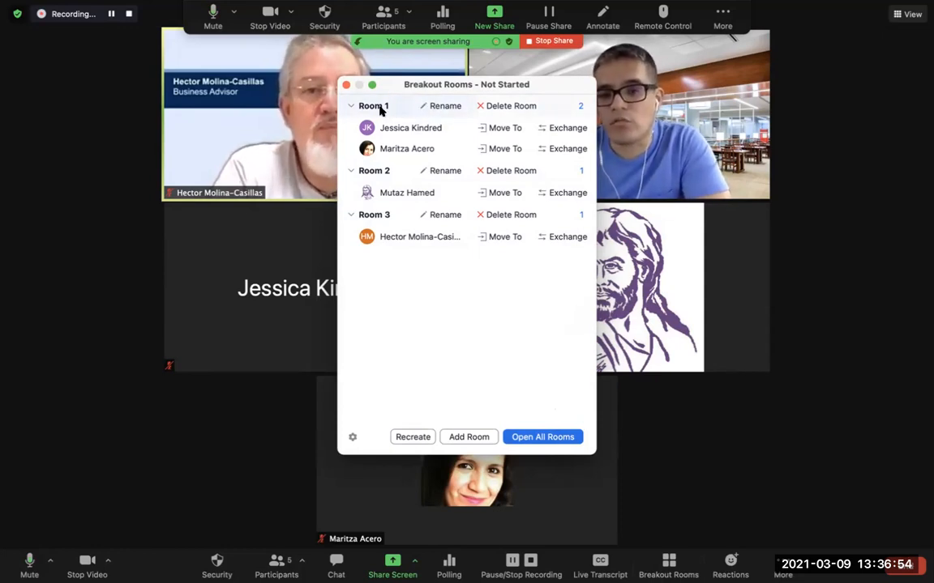
{"action": "left_click", "coordinate": [432, 107]}
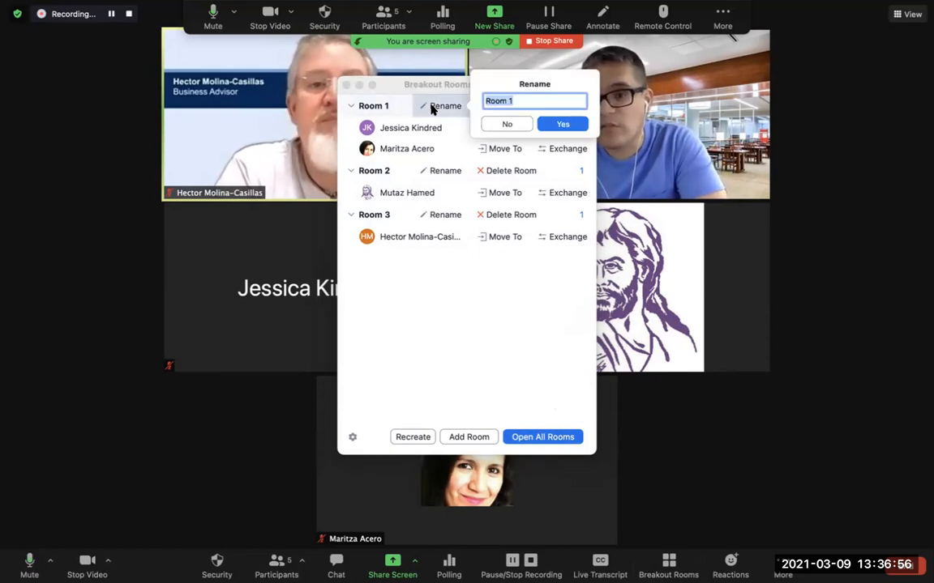
{"action": "type", "text": "Team A"}
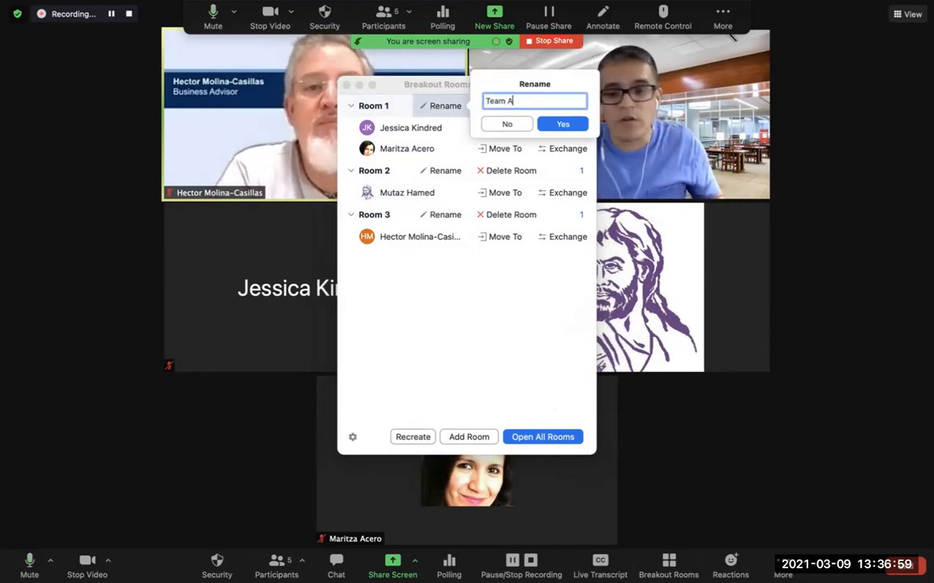
{"action": "left_click", "coordinate": [546, 126]}
{"action": "left_click", "coordinate": [448, 169]}
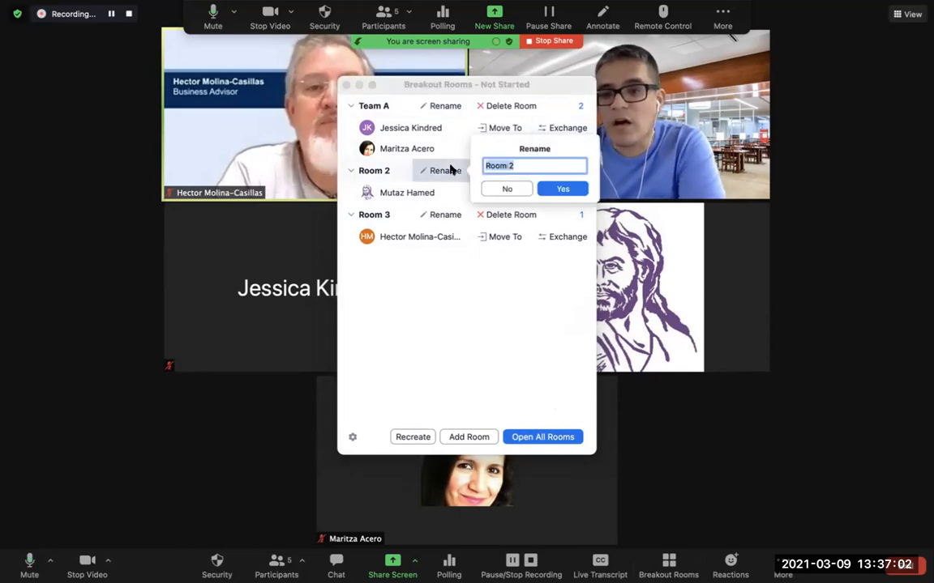
{"action": "type", "text": "Team B"}
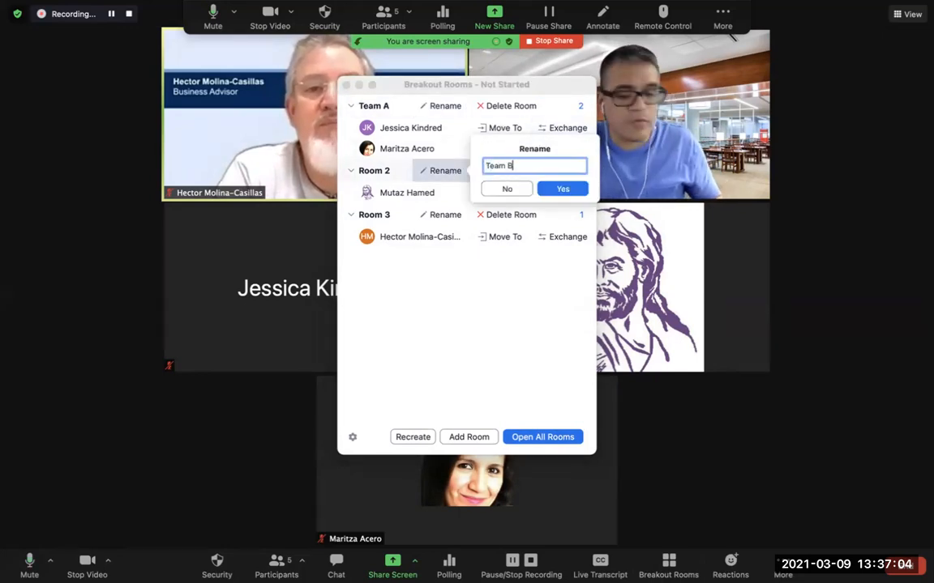
{"action": "left_click", "coordinate": [557, 188]}
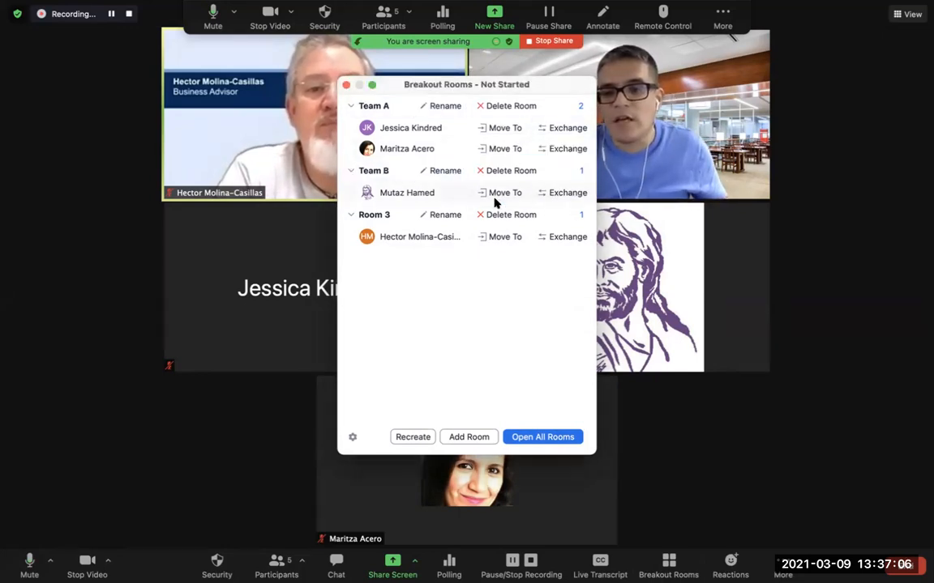
{"action": "left_click", "coordinate": [452, 215]}
{"action": "type", "text": "Team C"}
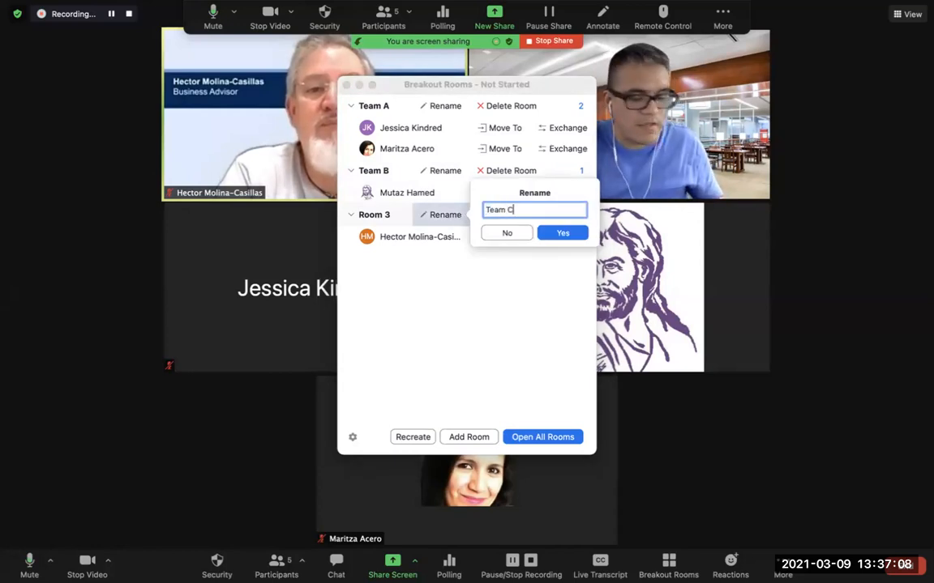
{"action": "left_click", "coordinate": [547, 232]}
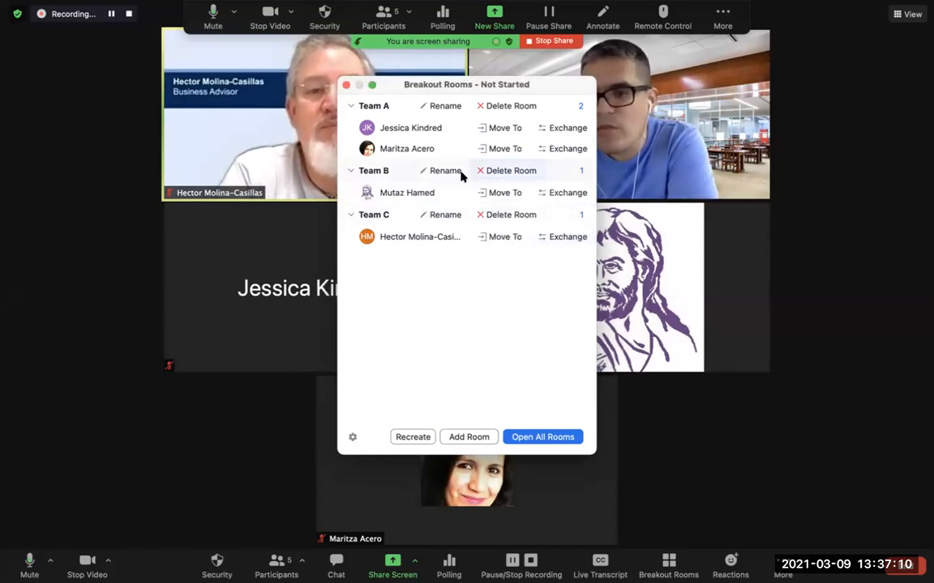
Move the first Team A participant to Team C, and exchange Team C's original participant with the one remaining in Team A.
{"action": "left_click", "coordinate": [500, 128]}
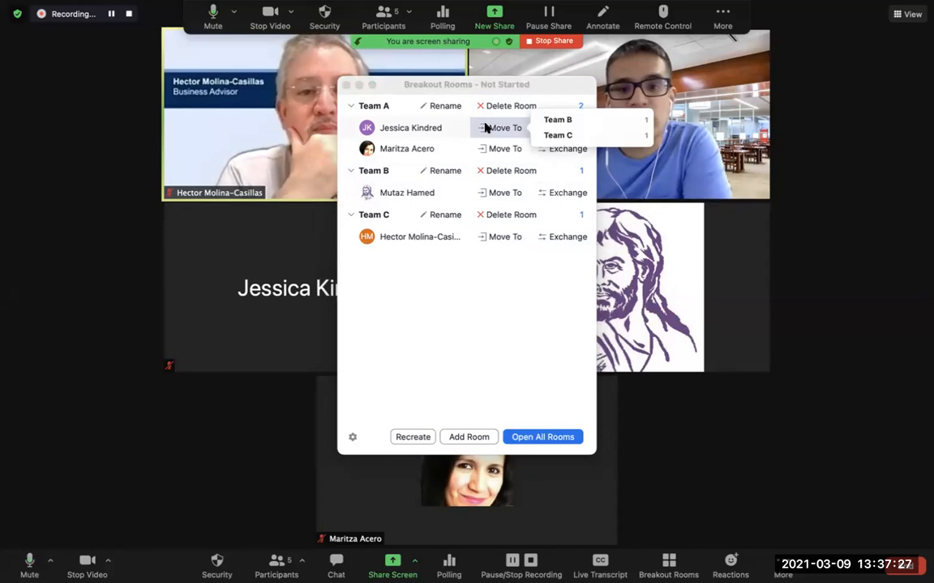
{"action": "left_click", "coordinate": [558, 134]}
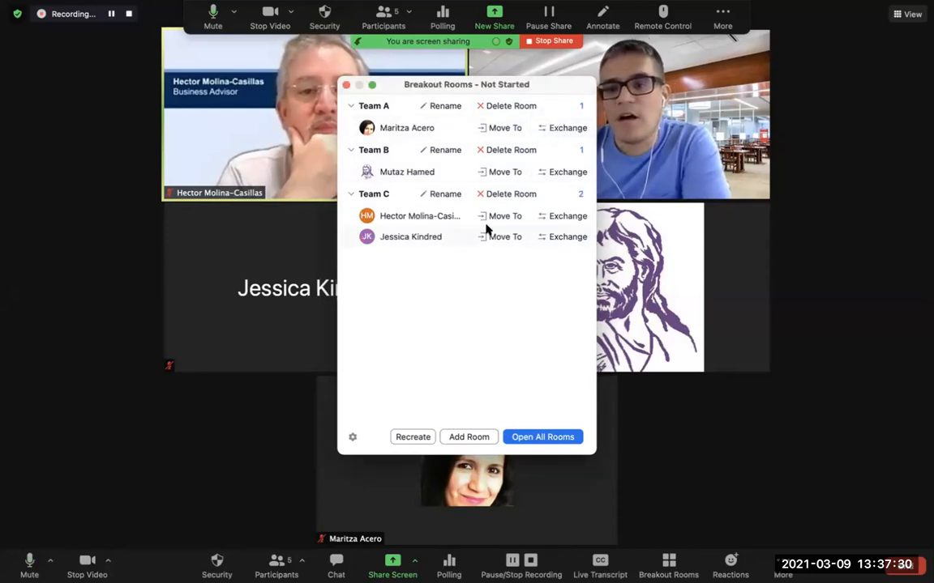
{"action": "left_click", "coordinate": [564, 217]}
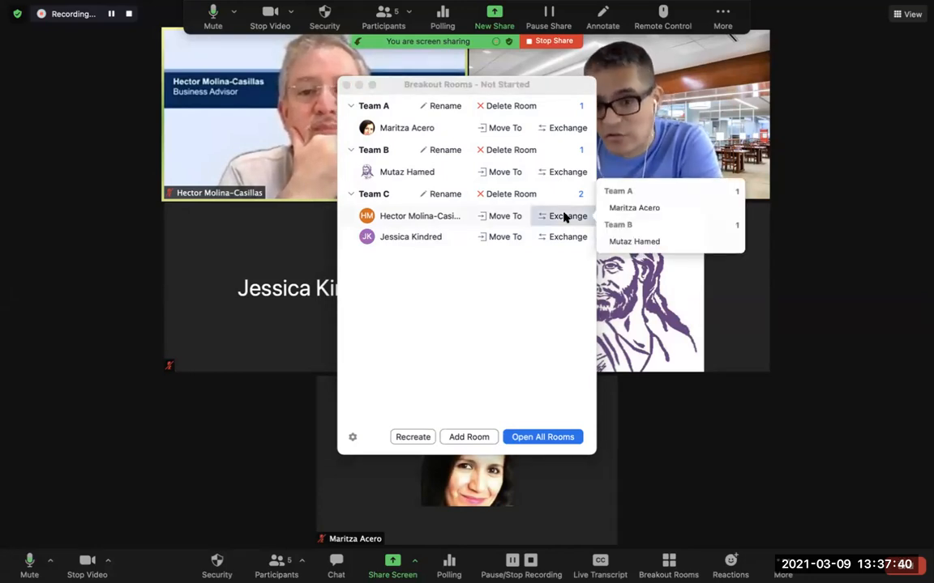
{"action": "left_click", "coordinate": [638, 209]}
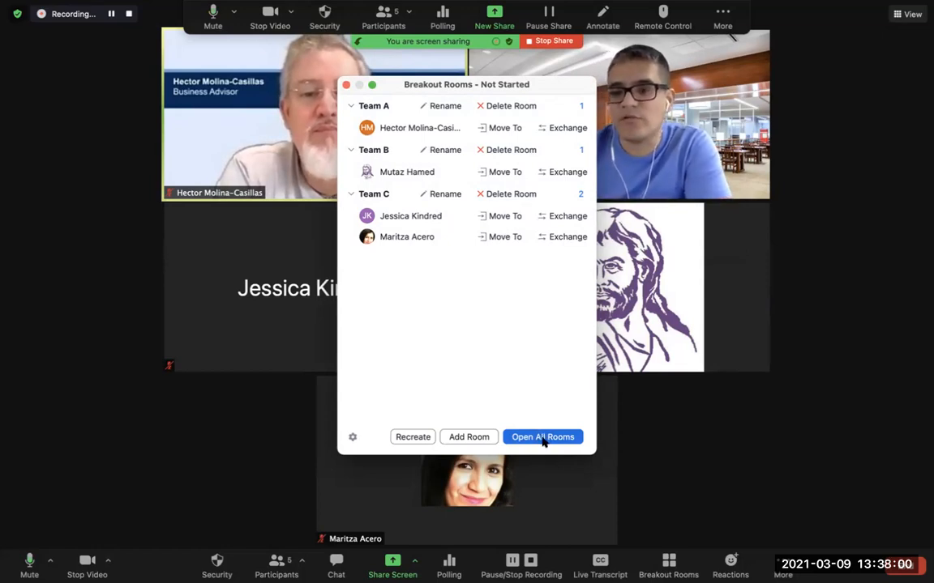
In the breakout room options, disallow returning to the main session at any time and keep automatic moving of assigned participants enabled.
{"action": "left_click", "coordinate": [352, 437]}
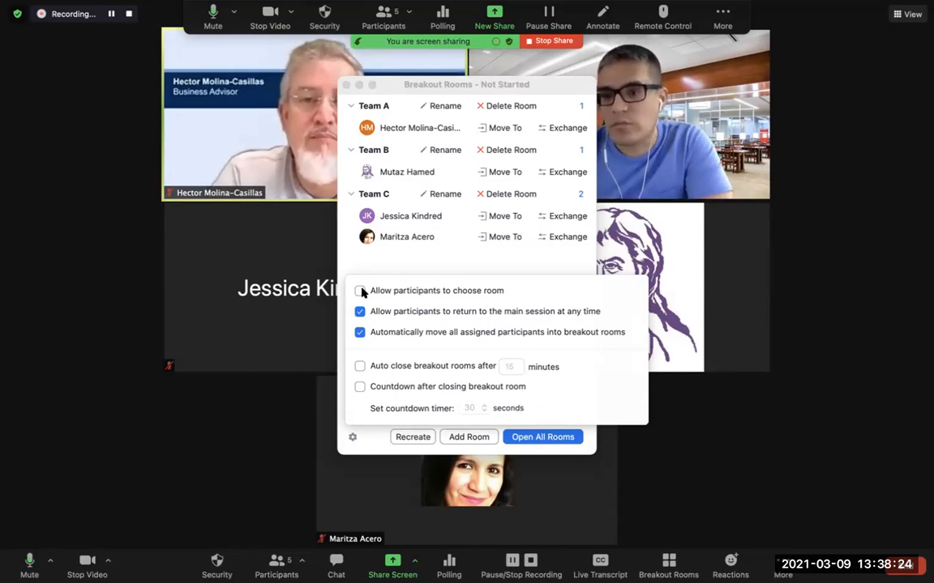
{"action": "left_click", "coordinate": [482, 313]}
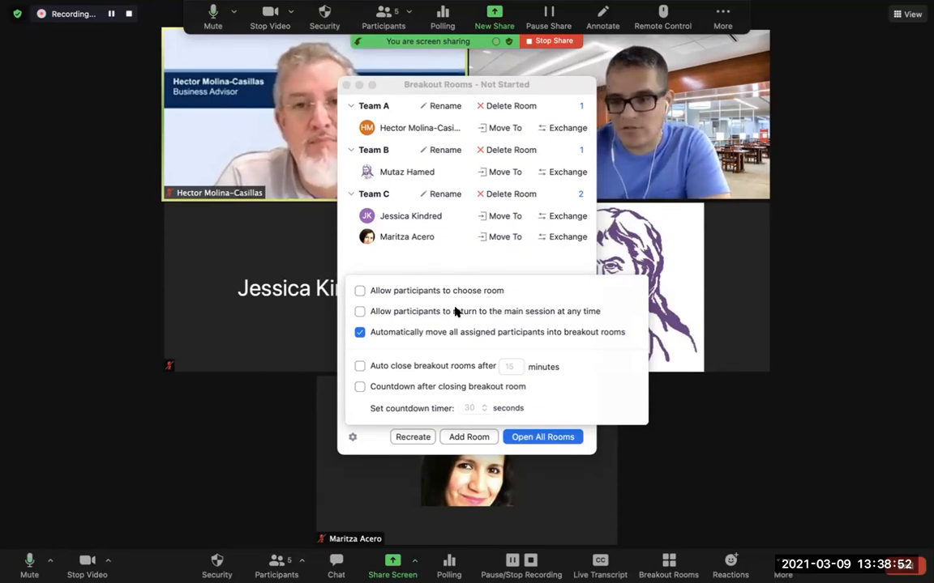
{"action": "left_click", "coordinate": [375, 333]}
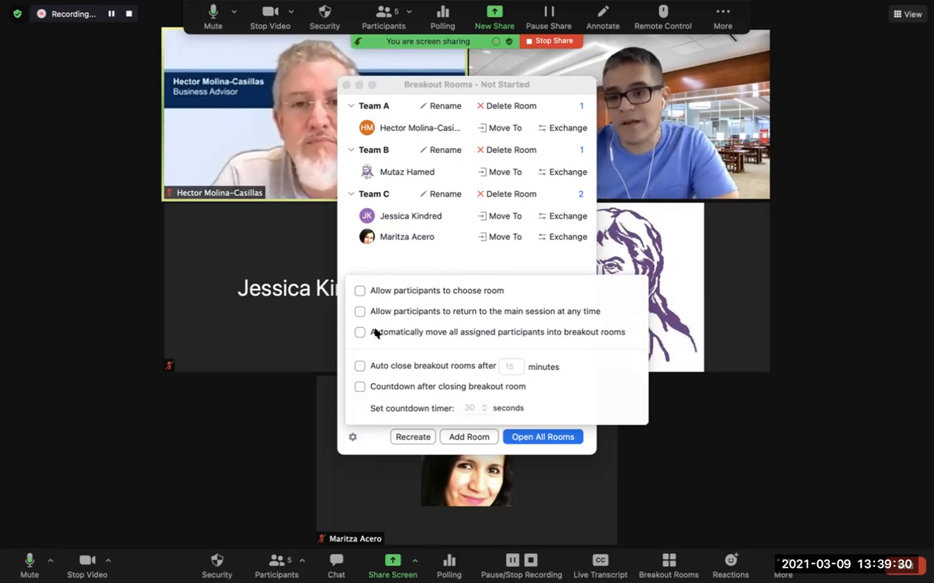
{"action": "left_click", "coordinate": [376, 332]}
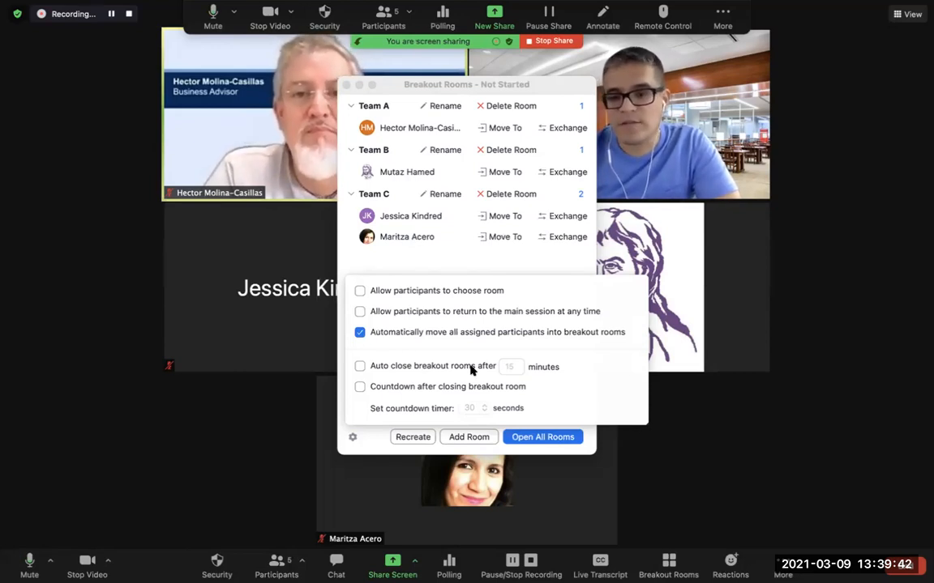
Try enabling automatic closing of breakout rooms with its minutes value selected, and turn the option off again.
{"action": "left_click", "coordinate": [413, 368]}
{"action": "left_click_drag", "start_coordinate": [514, 366], "coordinate": [504, 364]}
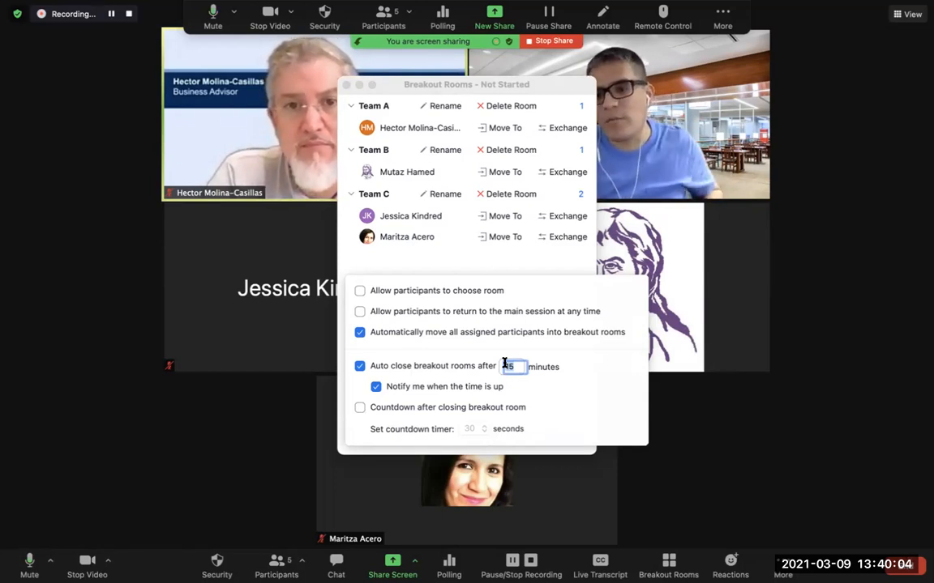
{"action": "left_click", "coordinate": [413, 365]}
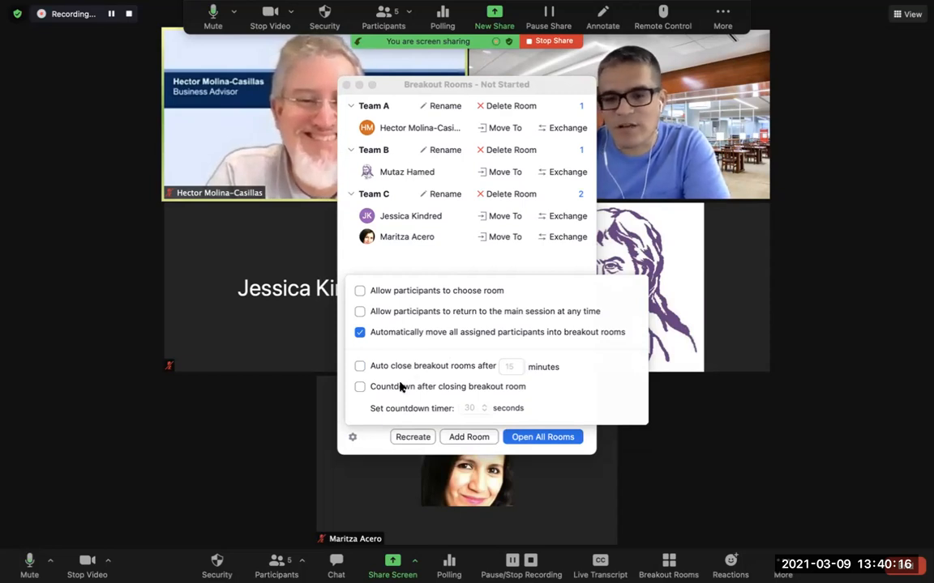
Set the breakout room closing countdown to 10 seconds, leave the countdown disabled, and close the options.
{"action": "left_click", "coordinate": [399, 387]}
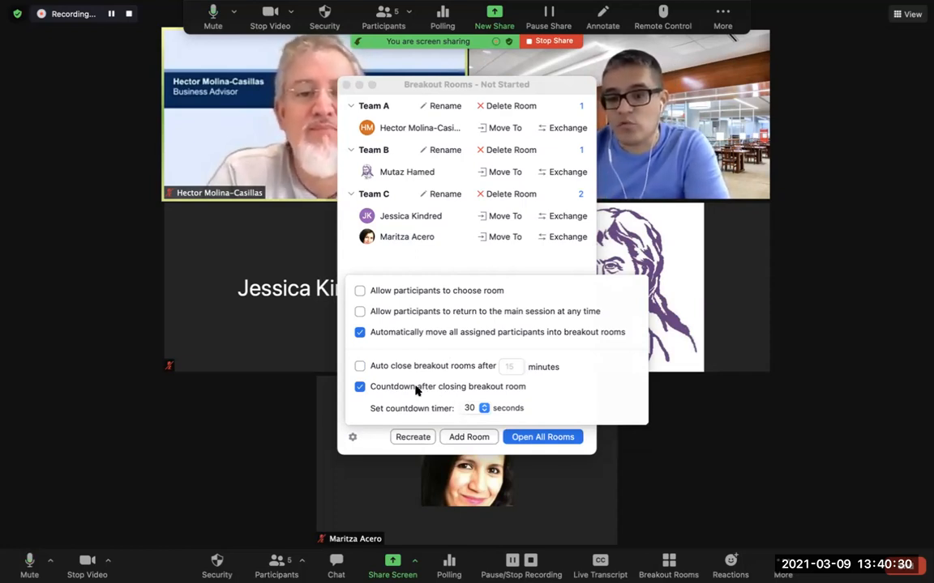
{"action": "left_click", "coordinate": [416, 388]}
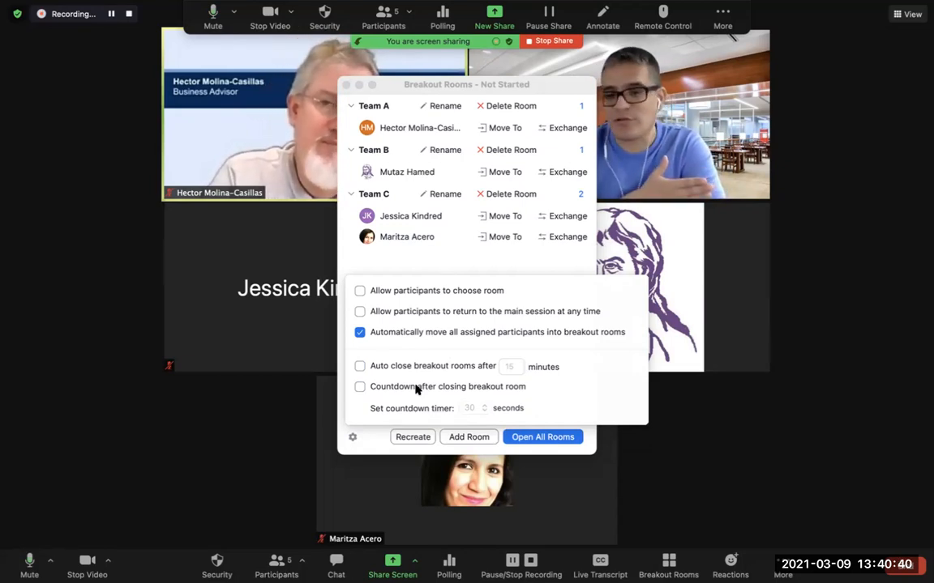
{"action": "left_click", "coordinate": [416, 388]}
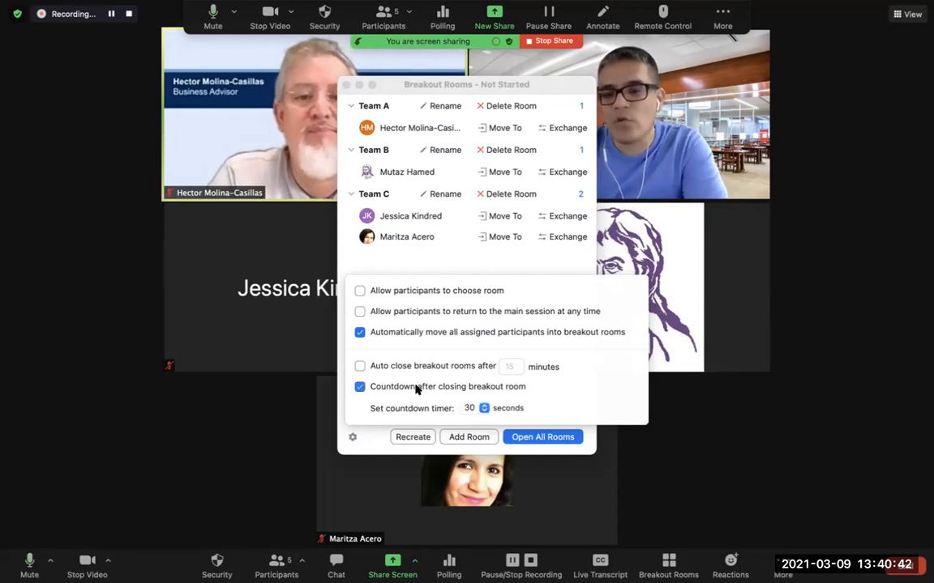
{"action": "left_click", "coordinate": [483, 407]}
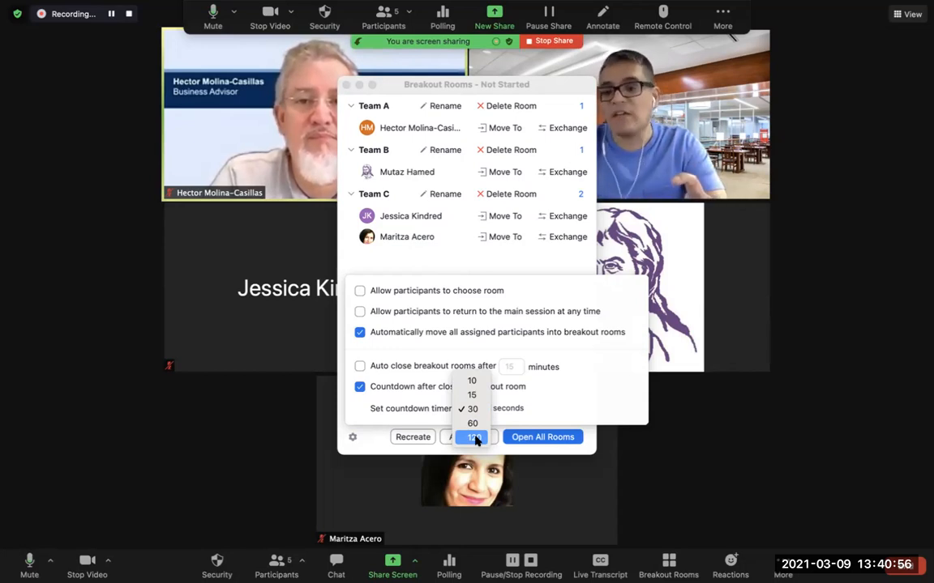
{"action": "left_click", "coordinate": [470, 382]}
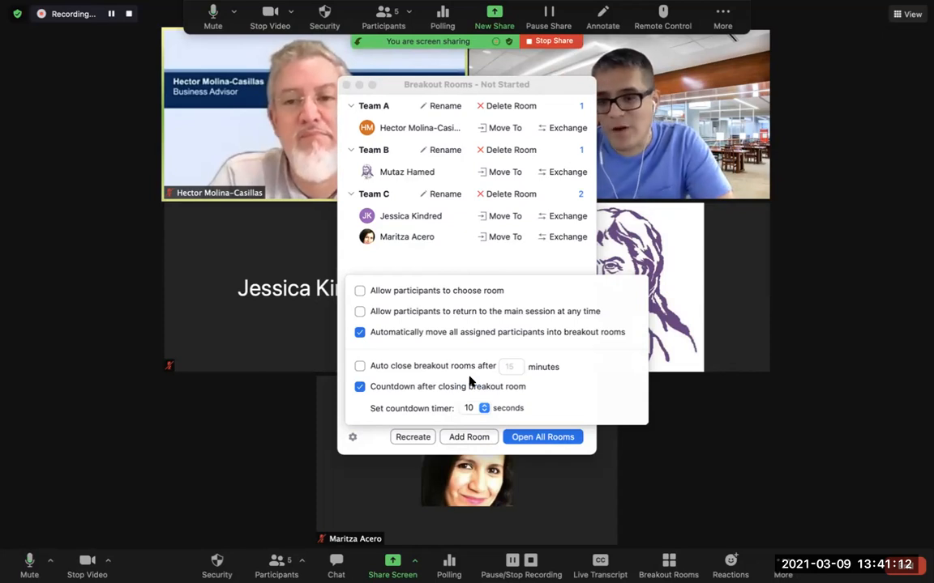
{"action": "left_click", "coordinate": [363, 388]}
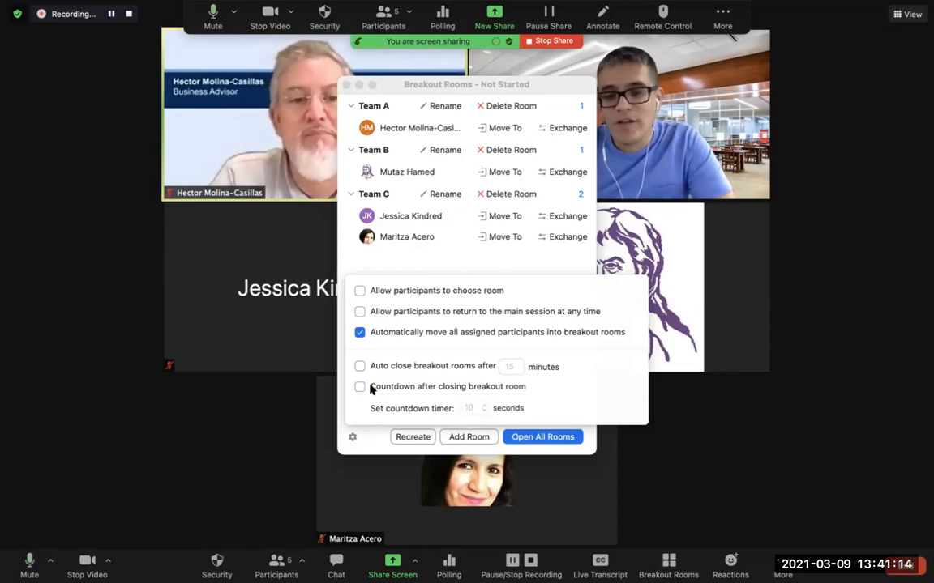
{"action": "left_click", "coordinate": [357, 438]}
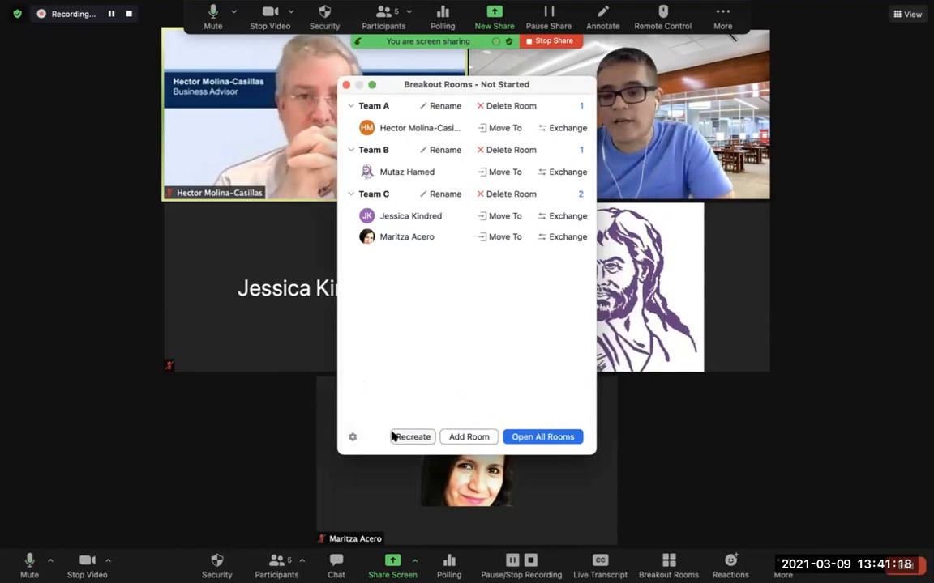
Recreate three breakout rooms with participants assigned manually.
{"action": "left_click", "coordinate": [397, 437]}
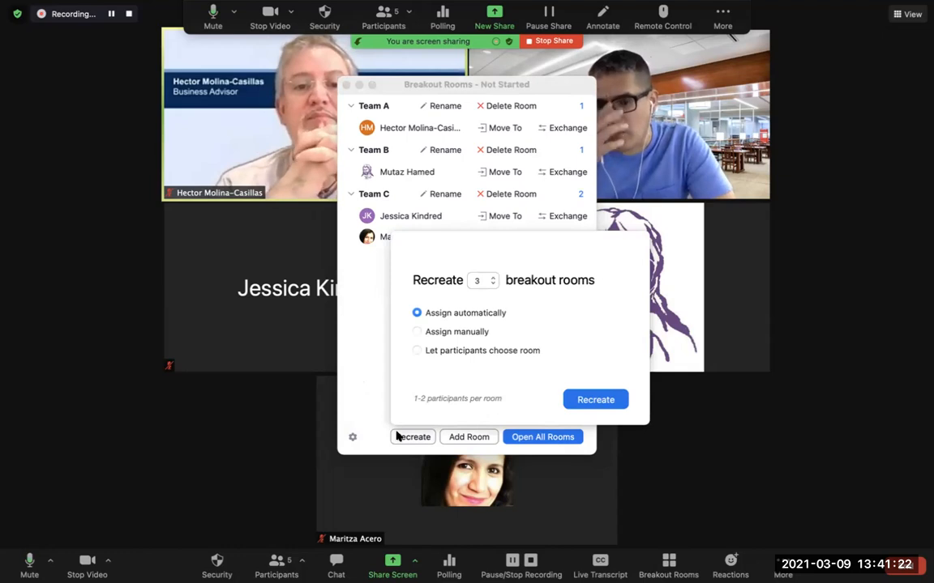
{"action": "left_click", "coordinate": [429, 332]}
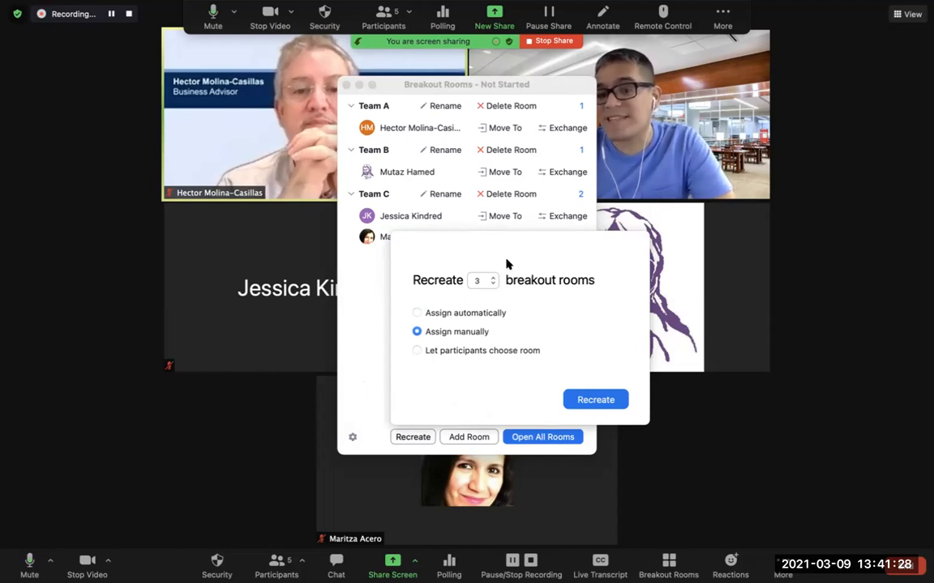
{"action": "left_click", "coordinate": [598, 402]}
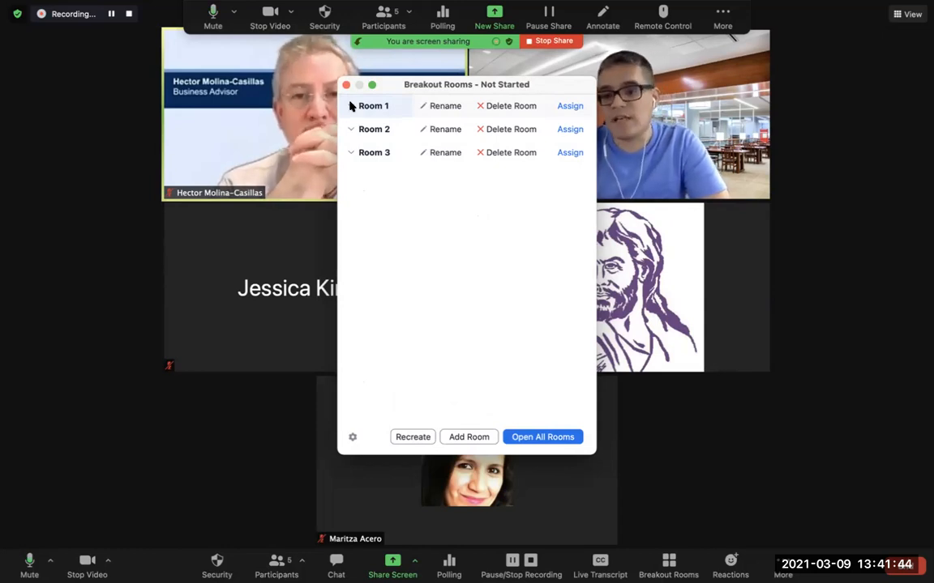
Review the participants available for assignment to Room 1, Room 2 and Room 3 without assigning anyone.
{"action": "left_click", "coordinate": [568, 107]}
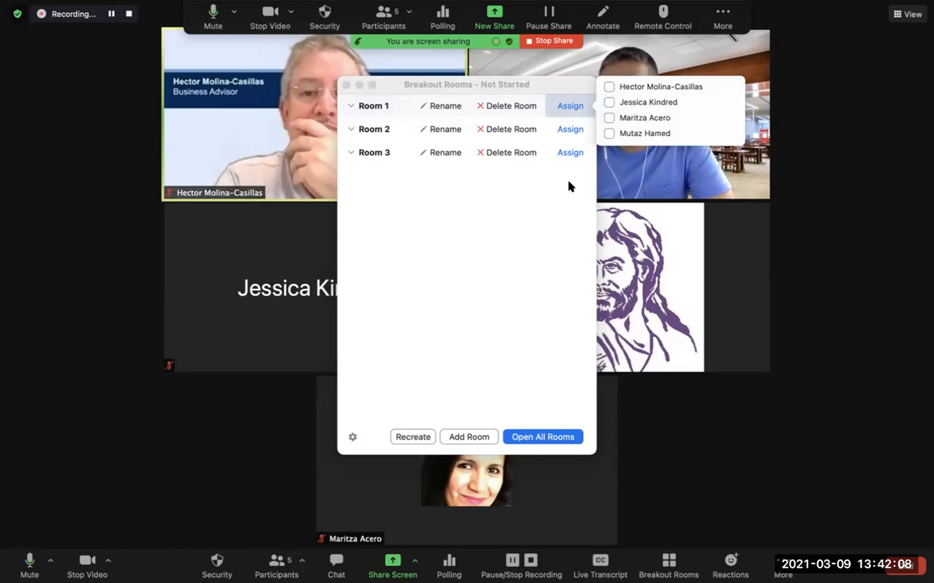
{"action": "left_click", "coordinate": [523, 192]}
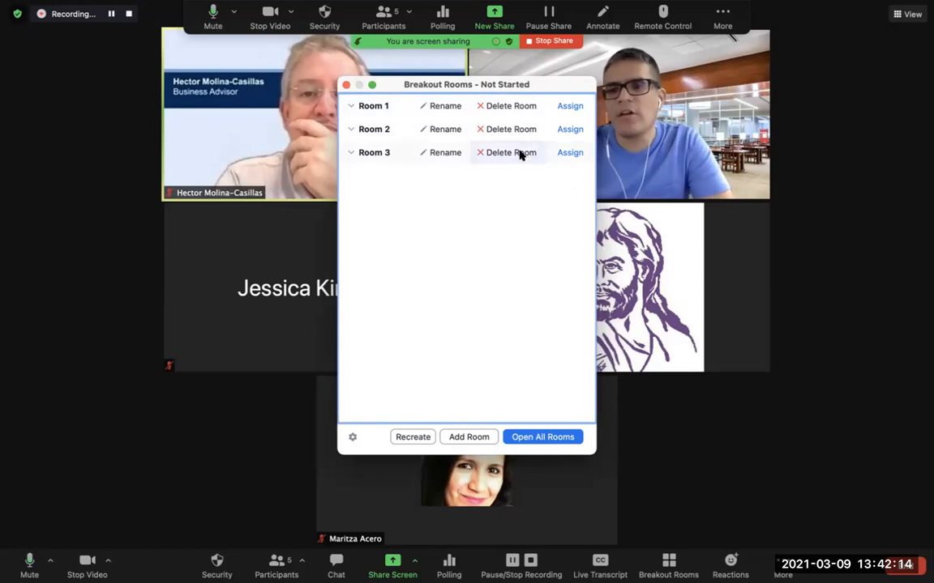
{"action": "left_click", "coordinate": [556, 131]}
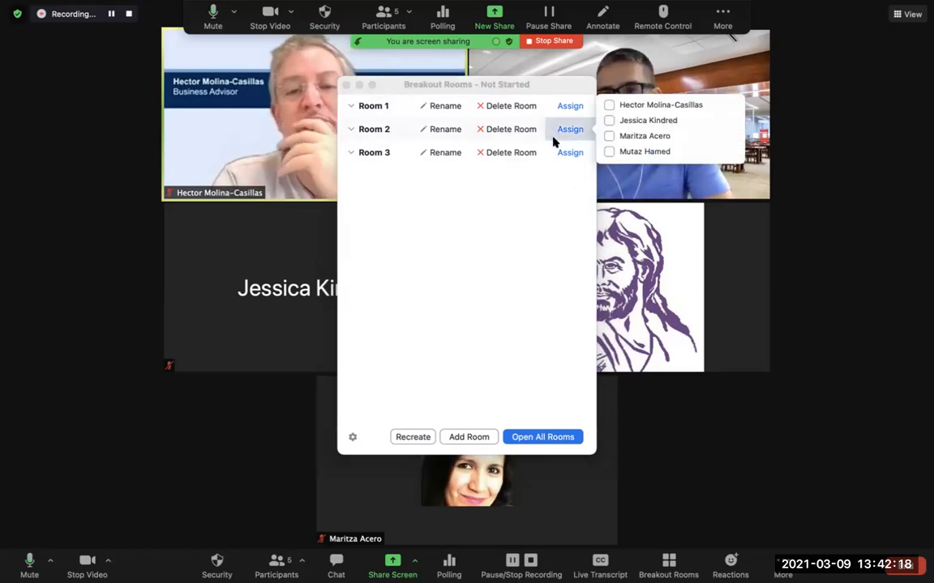
{"action": "left_click", "coordinate": [556, 152]}
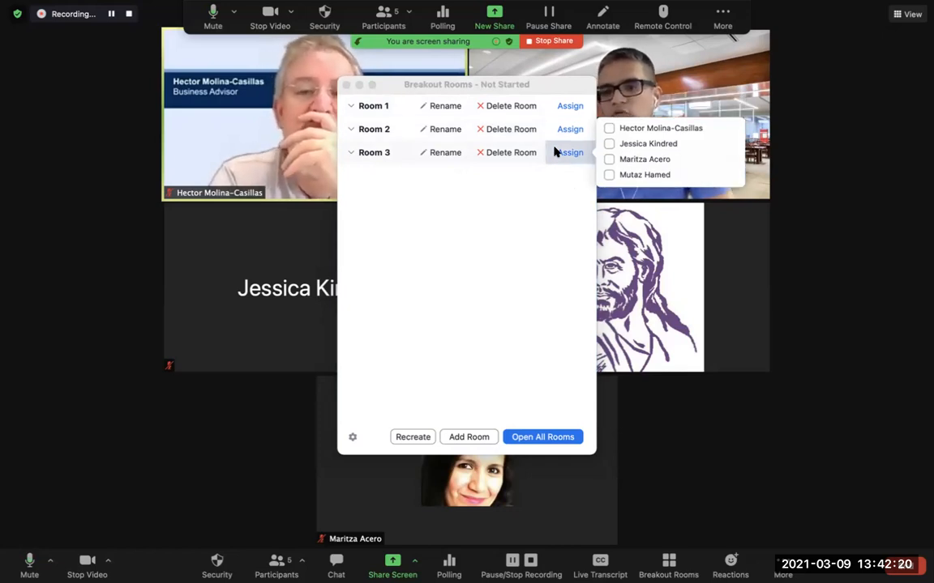
{"action": "left_click", "coordinate": [526, 194]}
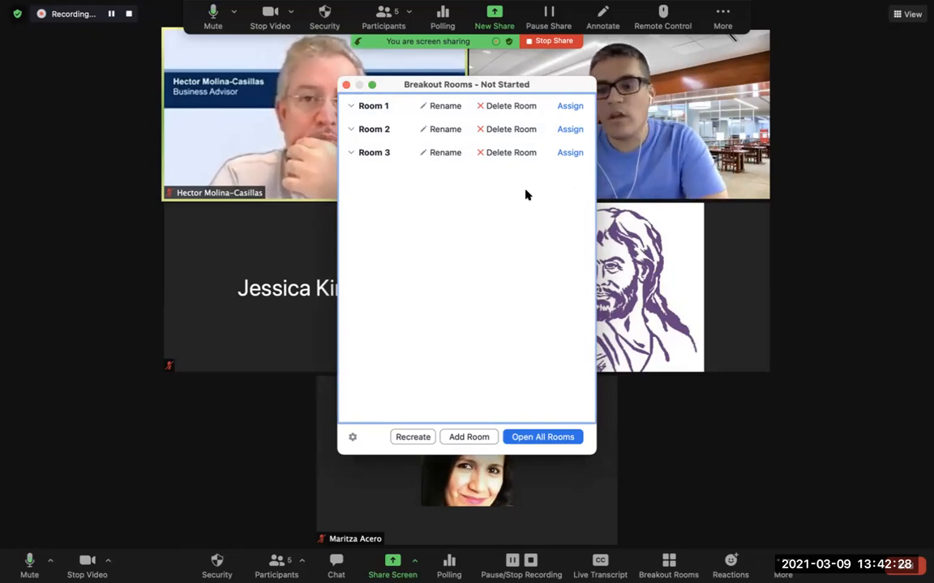
In the breakout room options, allow participants to choose their room and to return to the main session at any time.
{"action": "left_click", "coordinate": [353, 437]}
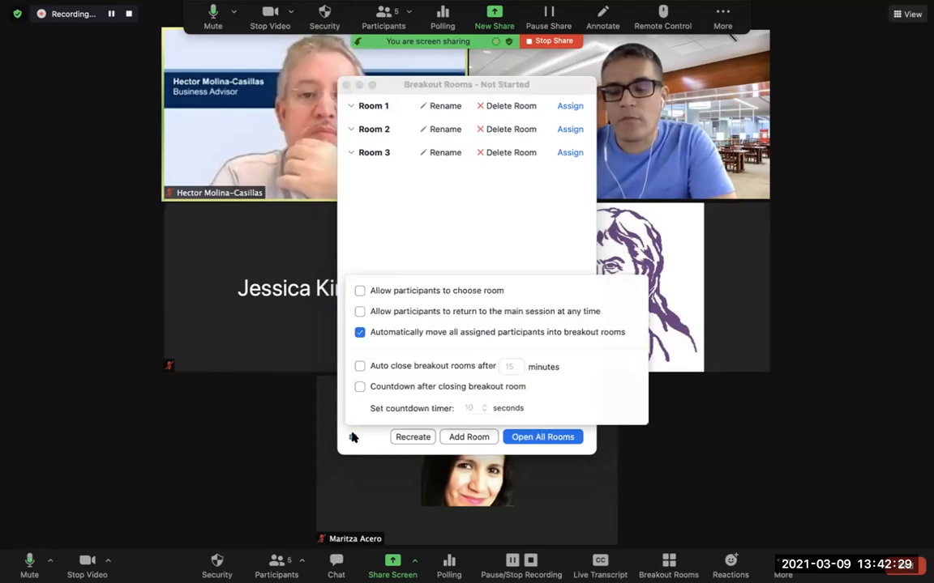
{"action": "left_click", "coordinate": [387, 291]}
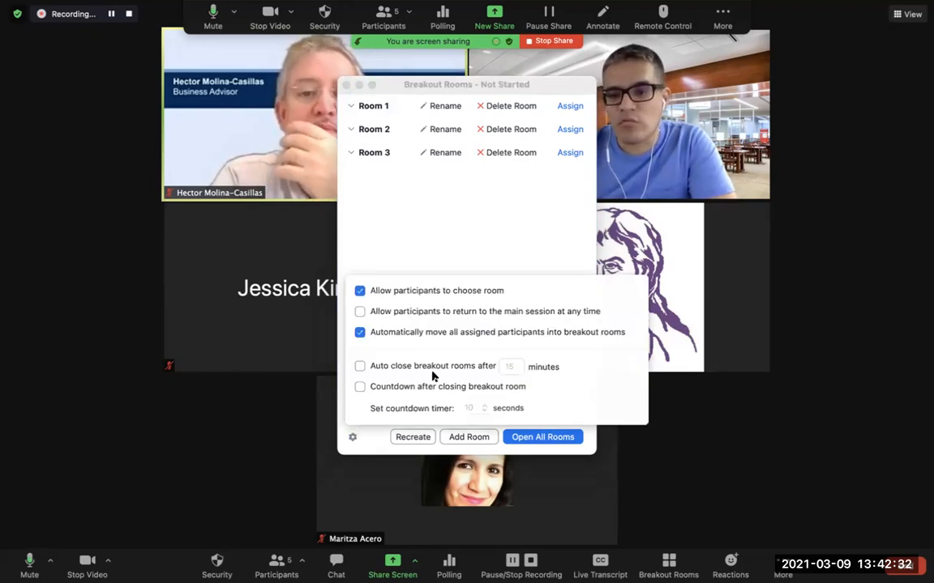
{"action": "left_click", "coordinate": [386, 312]}
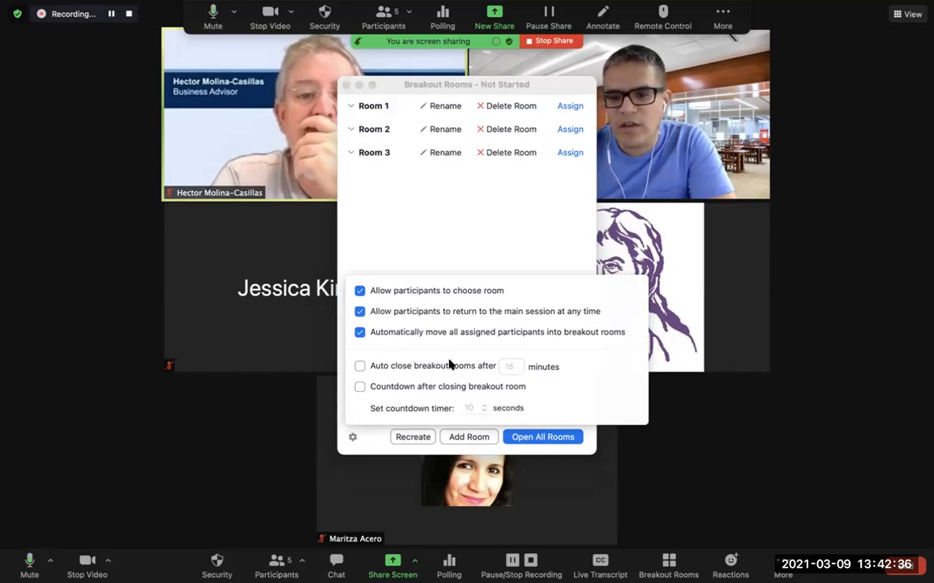
{"action": "left_click", "coordinate": [354, 437]}
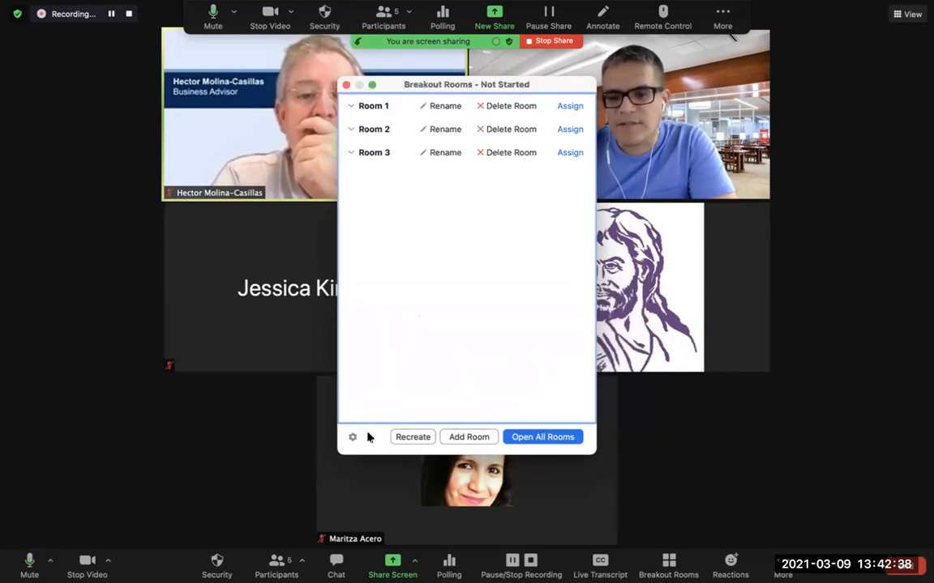
Open all breakout rooms and collapse the list of unassigned participants.
{"action": "left_click", "coordinate": [542, 439]}
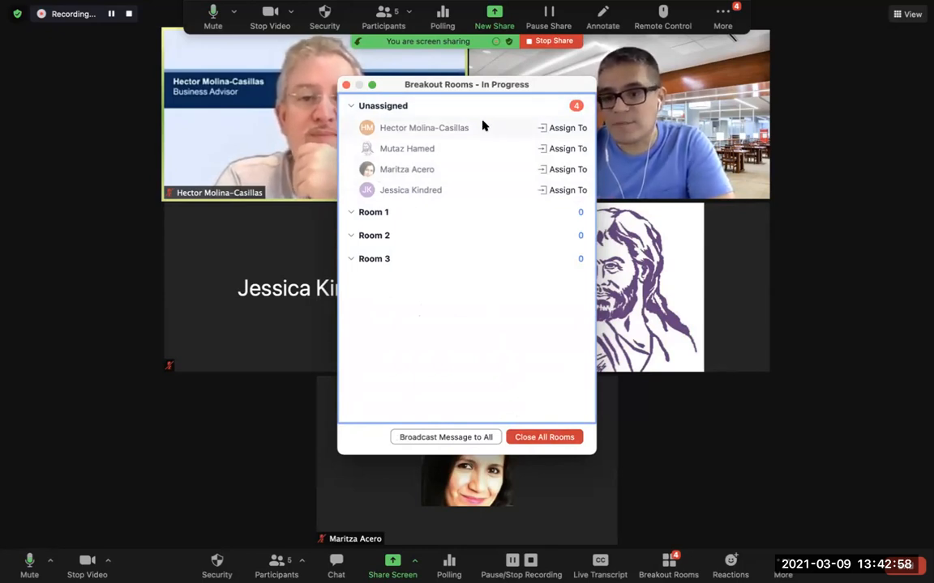
{"action": "left_click", "coordinate": [350, 106]}
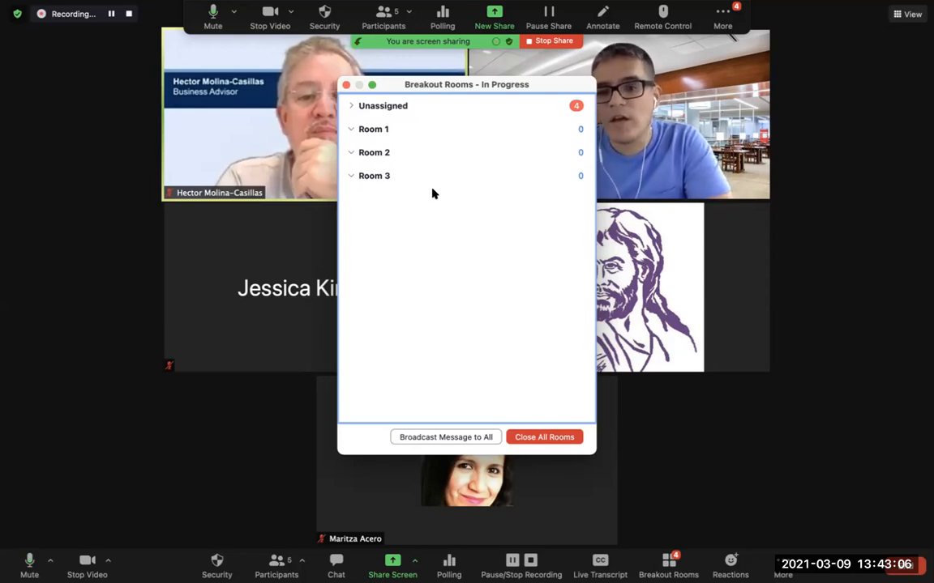
{"action": "left_click", "coordinate": [353, 130]}
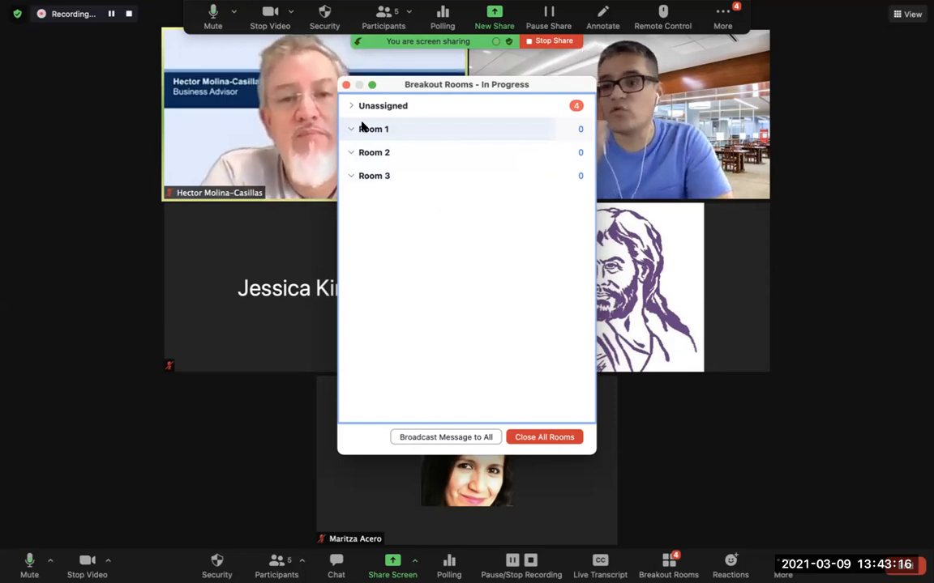
{"action": "mouse_move", "coordinate": [566, 132]}
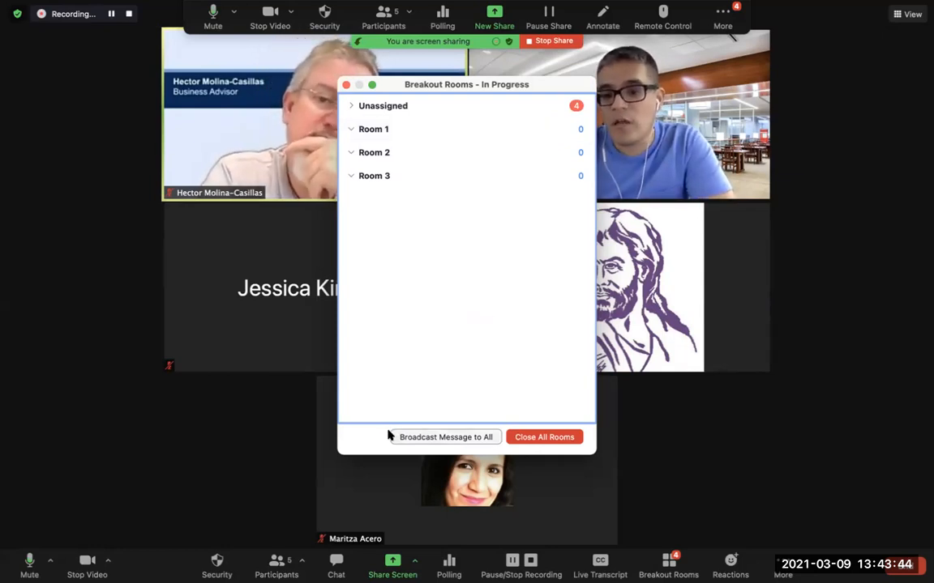
Broadcast the message "We have 1 minute left!" to all breakout rooms.
{"action": "left_click", "coordinate": [450, 438]}
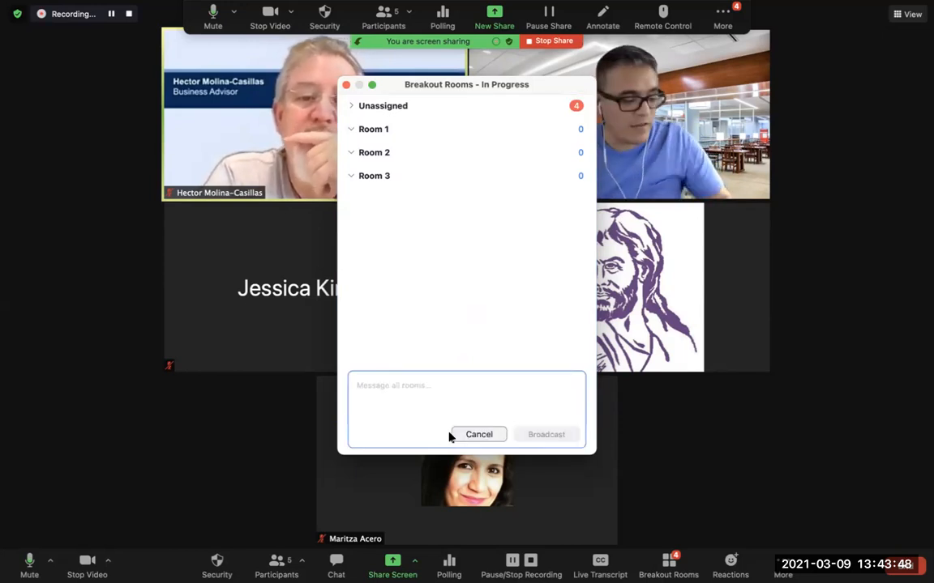
{"action": "type", "text": "We have 1 mi"}
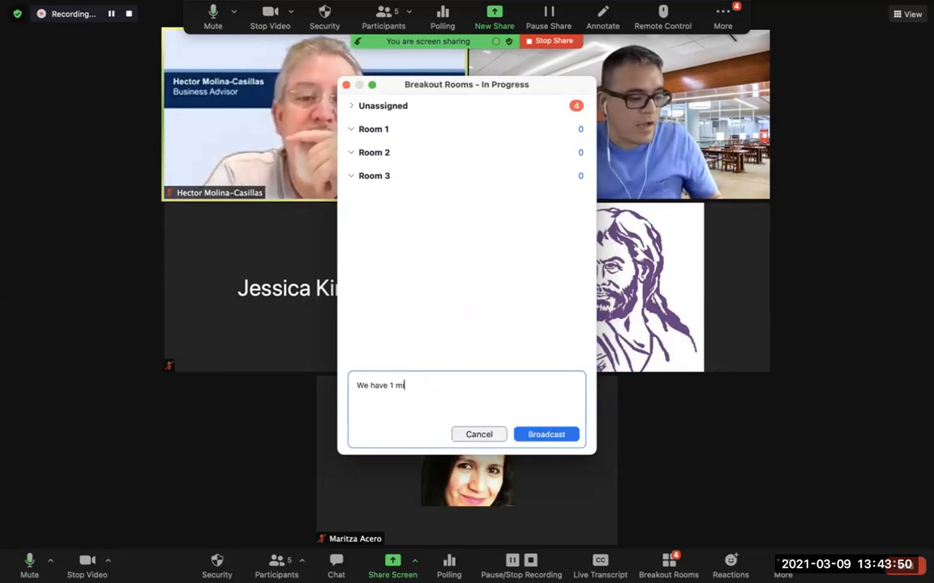
{"action": "type", "text": "nute left"}
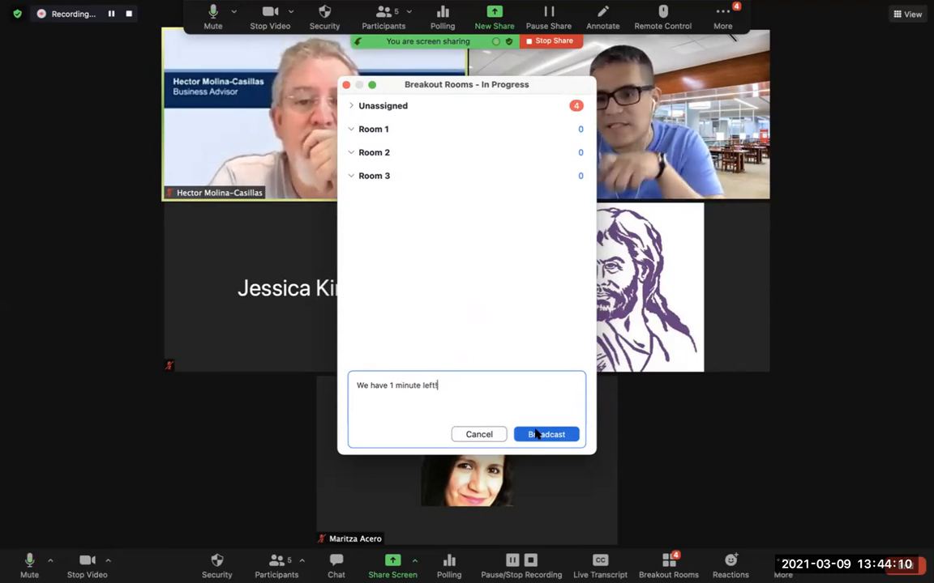
{"action": "type", "text": "!"}
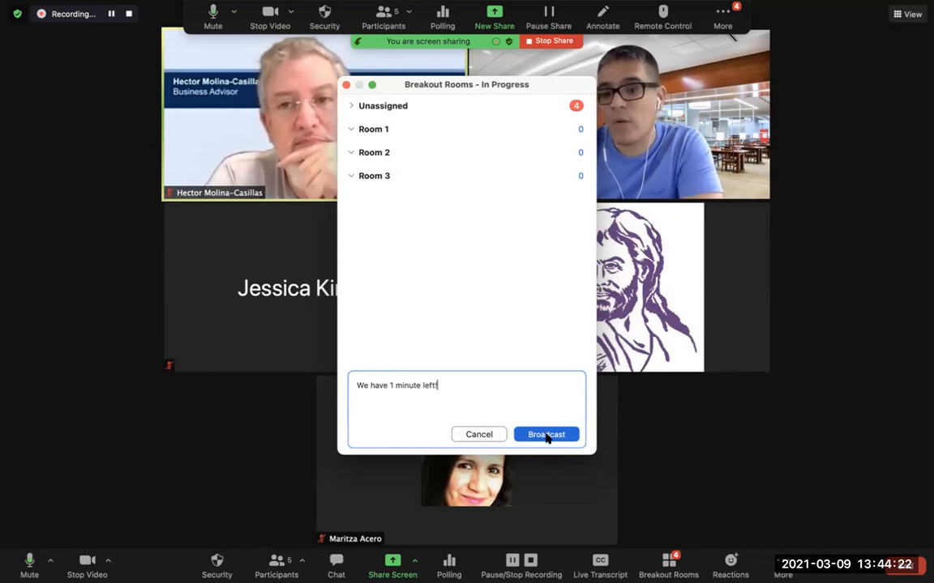
{"action": "left_click", "coordinate": [545, 434]}
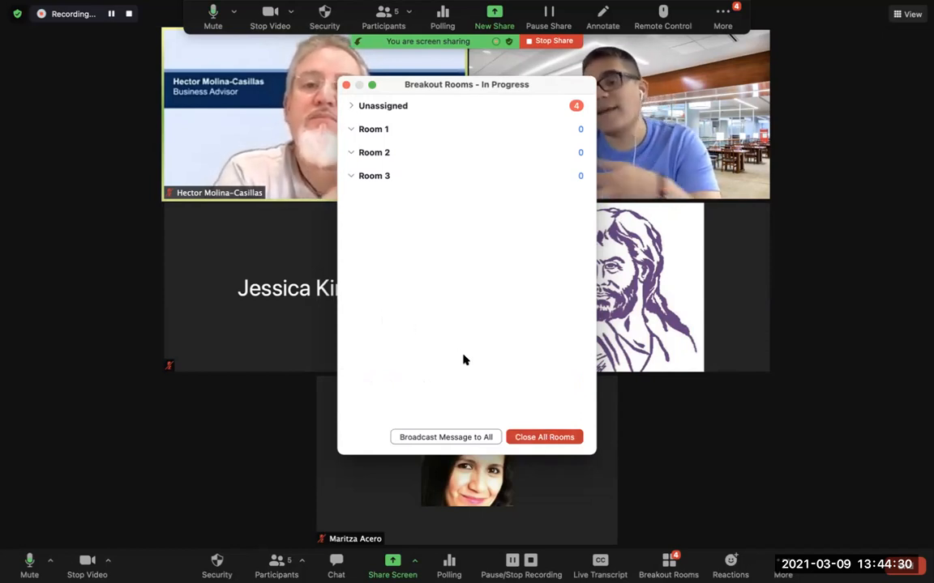
Close all breakout rooms along with their management window, and stop sharing the screen.
{"action": "left_click", "coordinate": [542, 438]}
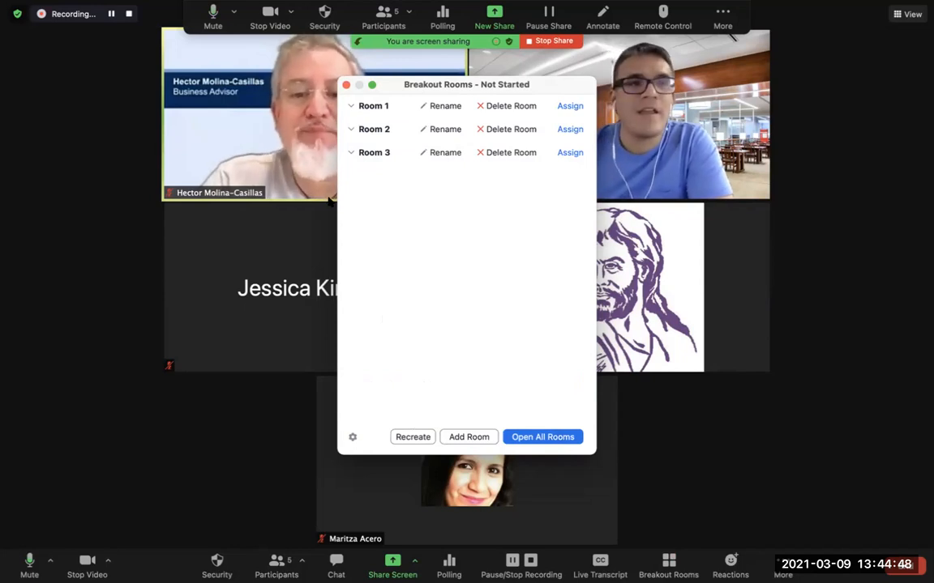
{"action": "left_click", "coordinate": [347, 85]}
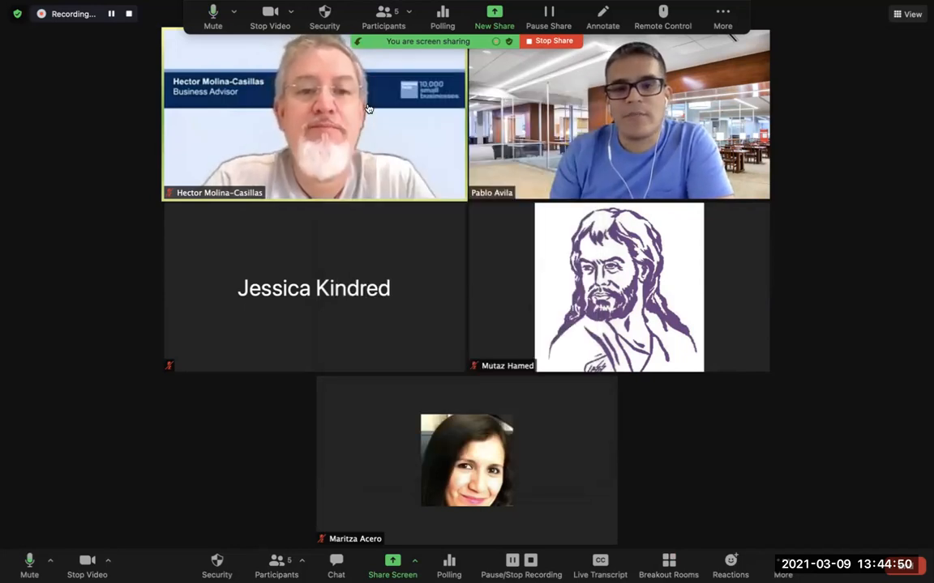
{"action": "left_click", "coordinate": [554, 40]}
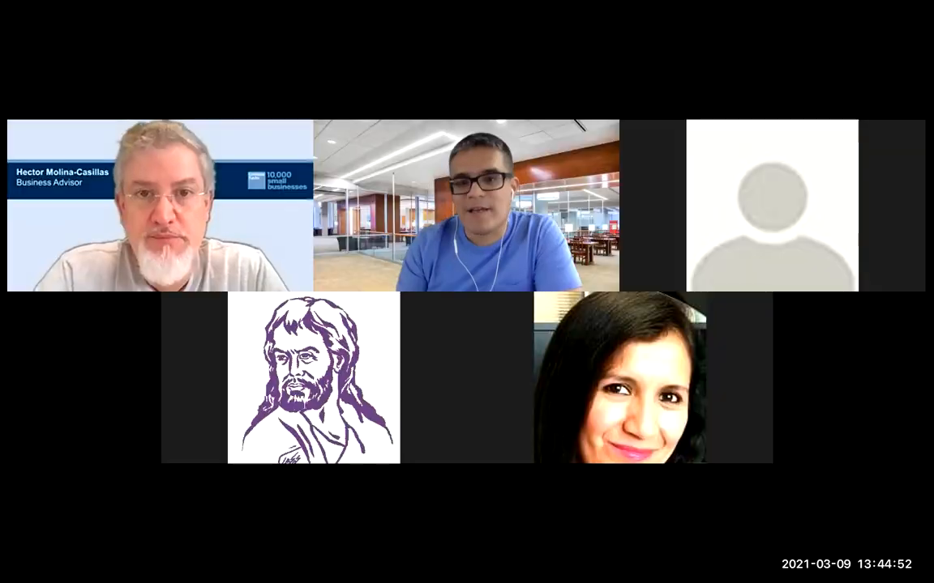
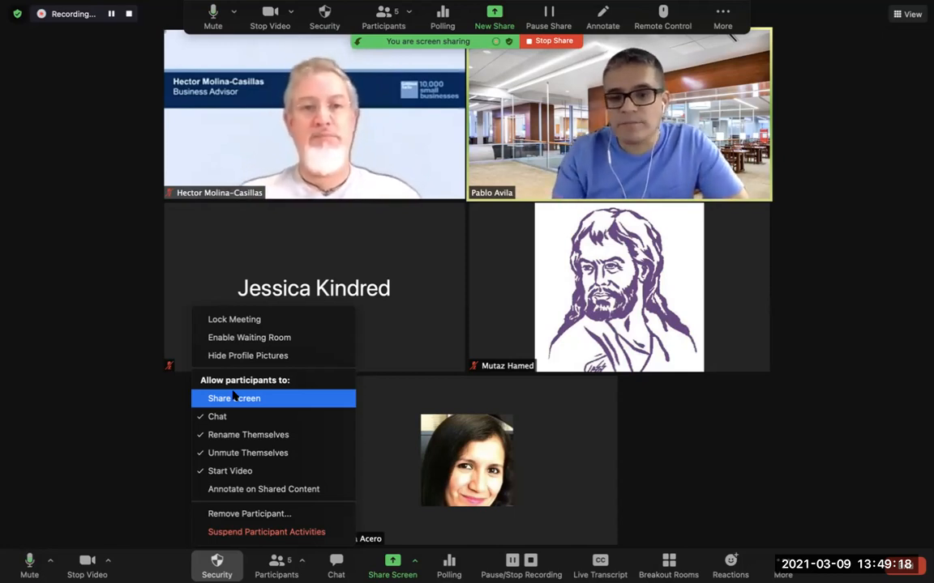
Try allowing participants to share their screens, turn that permission off again, and review the meeting's security options.
{"action": "left_click", "coordinate": [251, 400]}
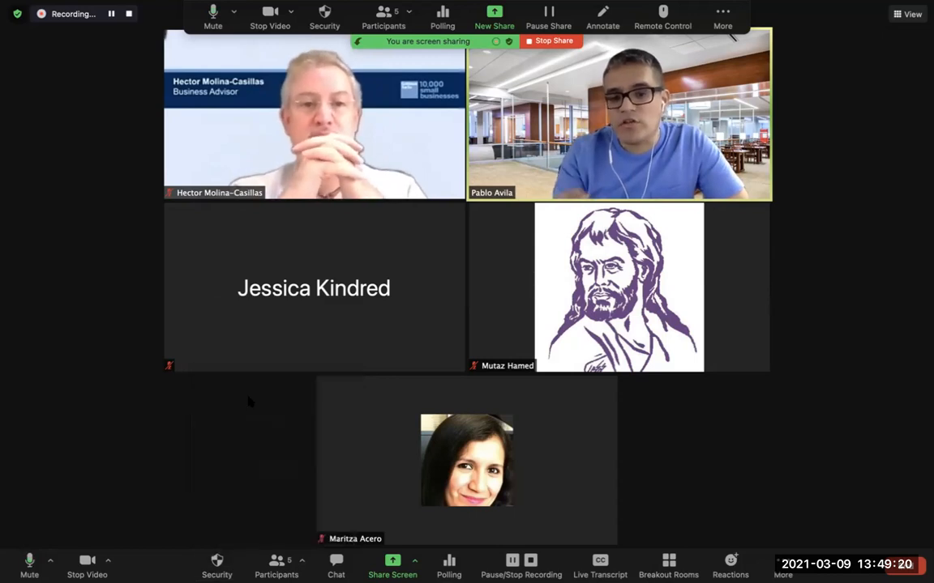
{"action": "left_click", "coordinate": [215, 563]}
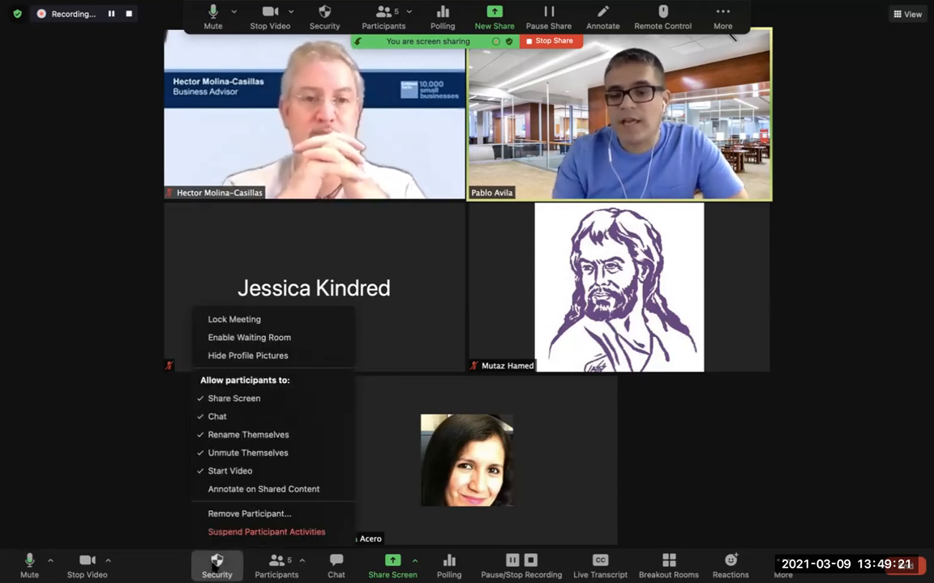
{"action": "left_click", "coordinate": [227, 398]}
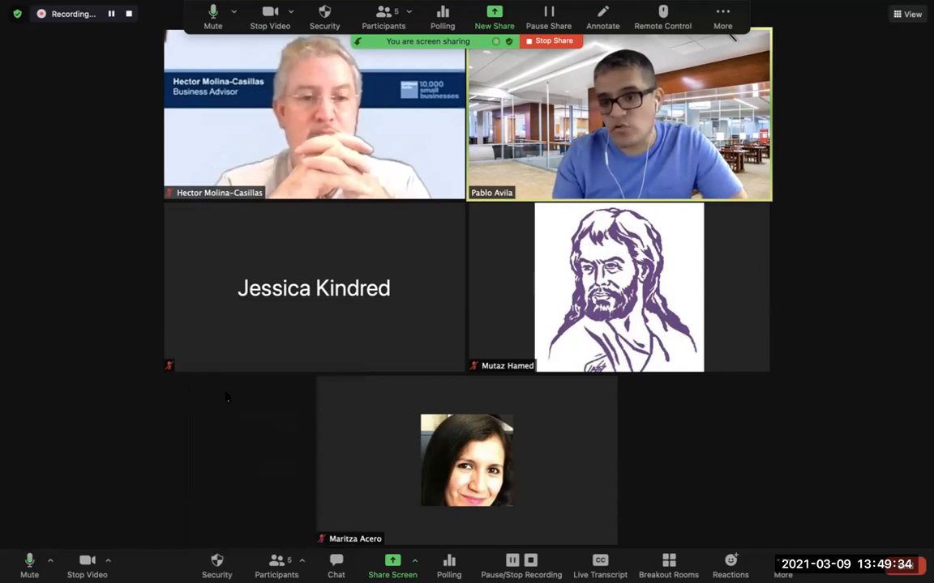
{"action": "left_click", "coordinate": [216, 565]}
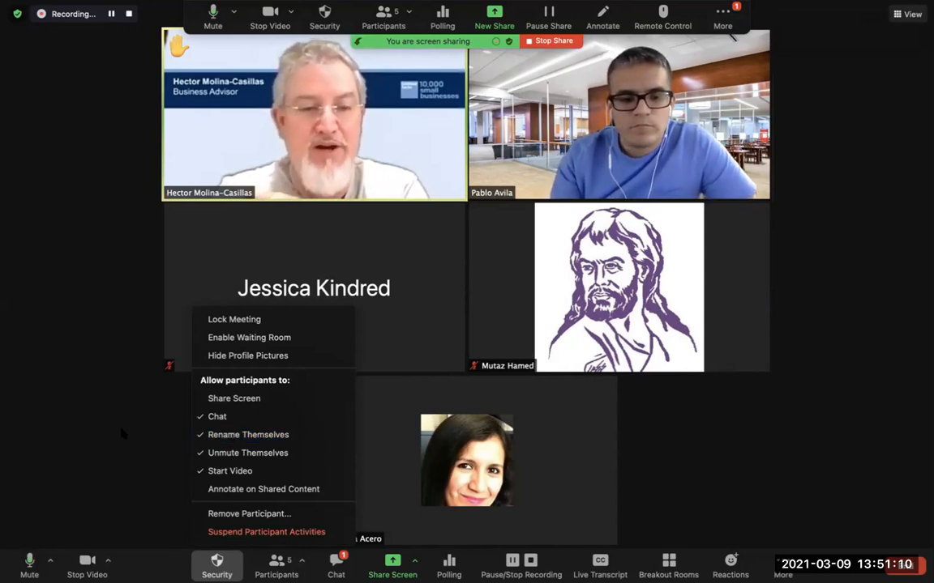
{"action": "left_click", "coordinate": [107, 381]}
View the meeting chat with its window moved clear of the participant videos, and close it.
{"action": "left_click", "coordinate": [734, 12]}
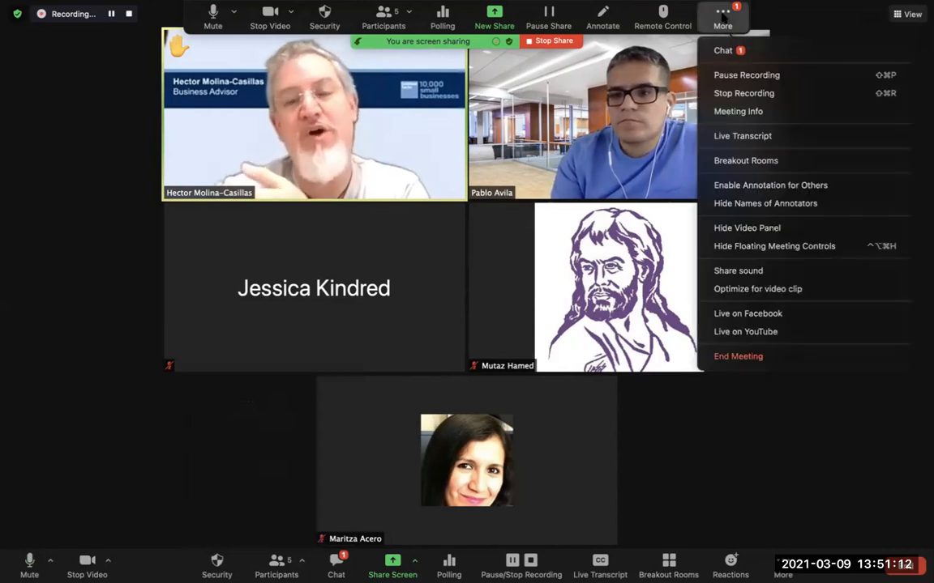
{"action": "left_click", "coordinate": [662, 47]}
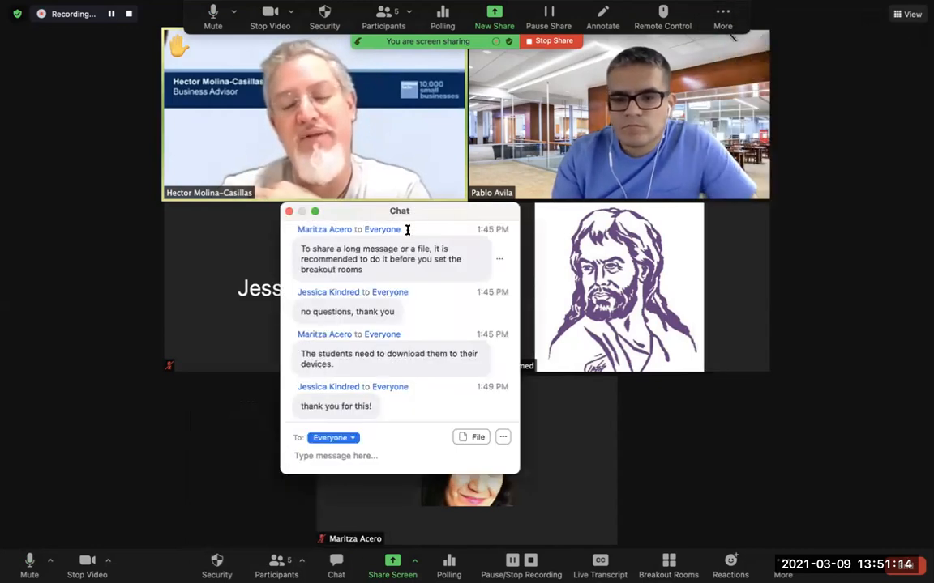
{"action": "left_click_drag", "start_coordinate": [376, 209], "coordinate": [778, 206]}
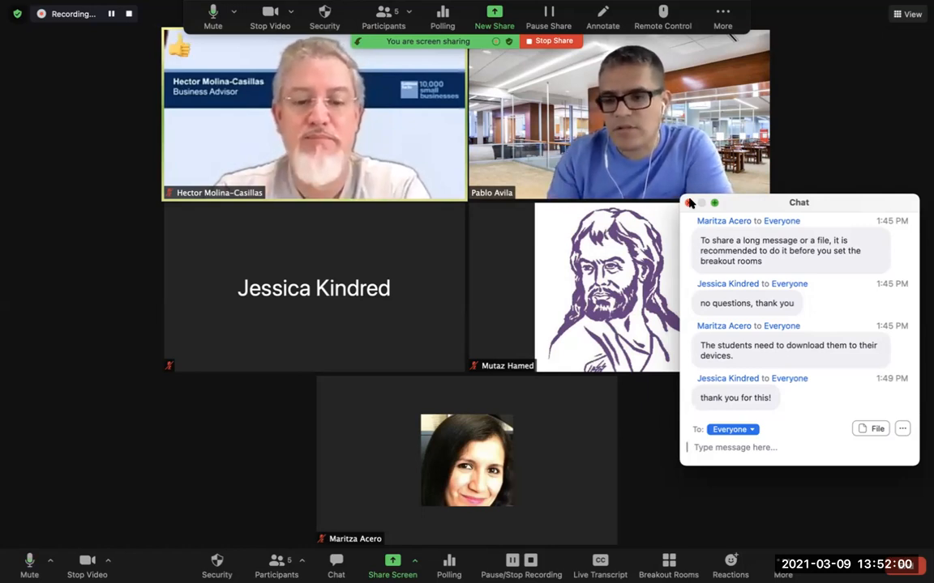
{"action": "left_click_drag", "start_coordinate": [751, 203], "coordinate": [749, 236]}
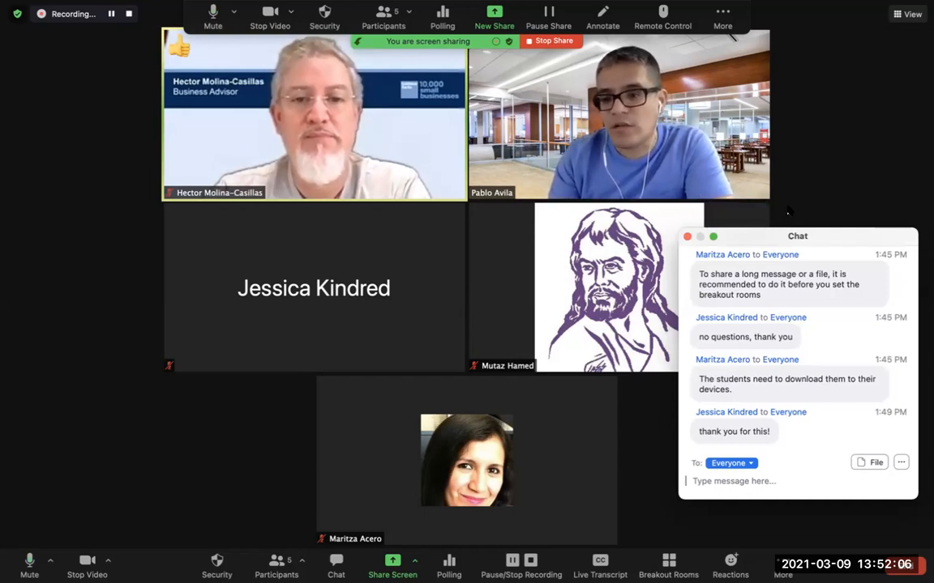
{"action": "left_click", "coordinate": [686, 238]}
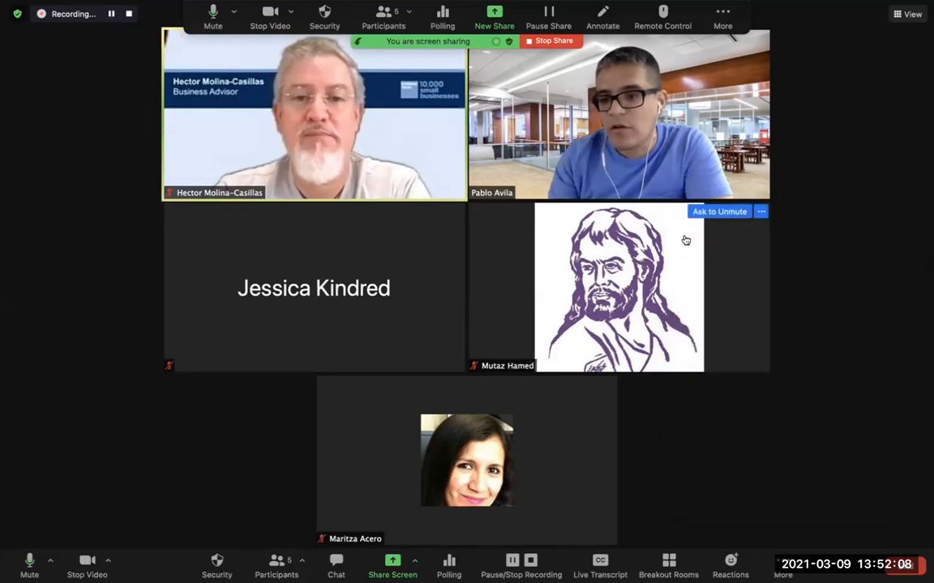
View the rename prompt for the participant with the purple line-drawing portrait, and dismiss it without changing the name.
{"action": "left_click", "coordinate": [762, 211]}
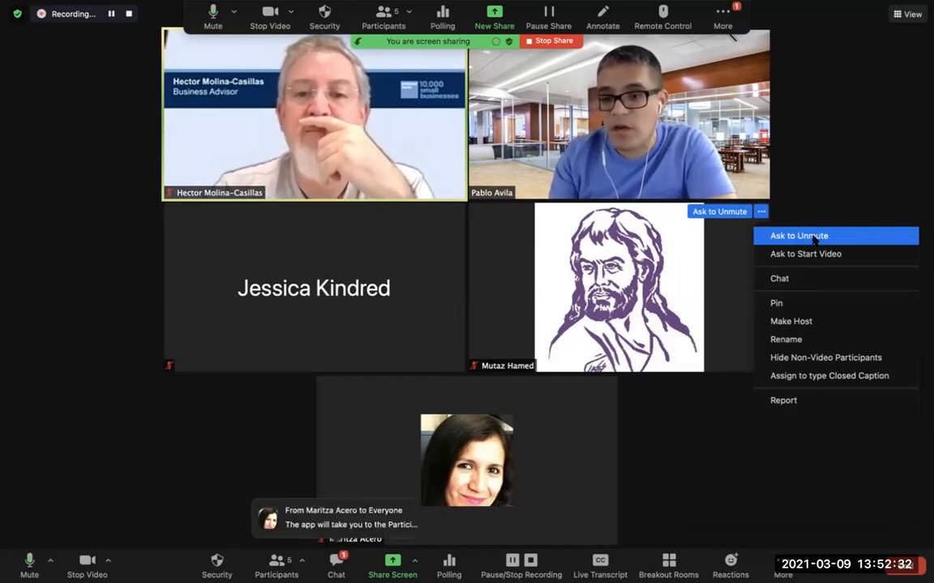
{"action": "left_click", "coordinate": [818, 340]}
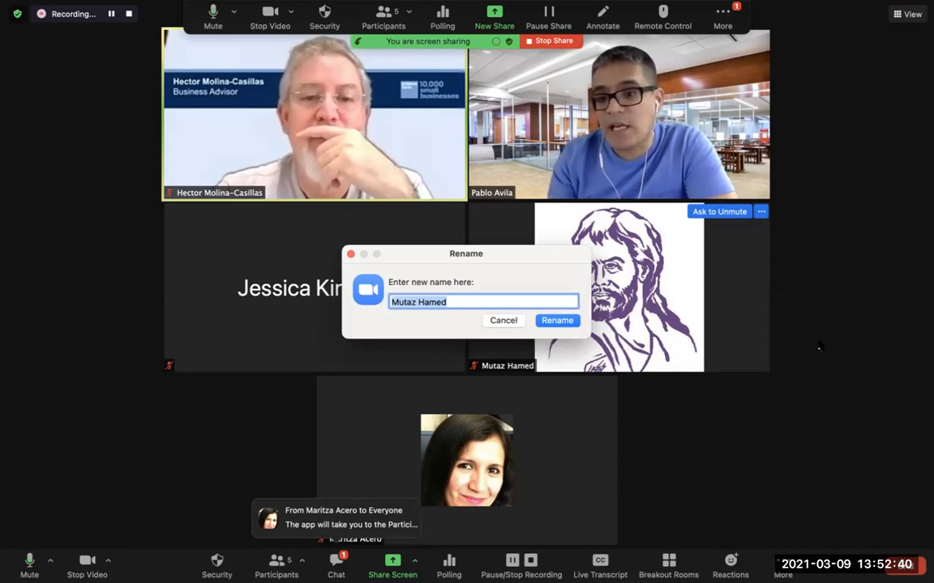
{"action": "left_click", "coordinate": [500, 321]}
Read the newest message in the meeting chat, and close the chat window.
{"action": "left_click", "coordinate": [722, 12]}
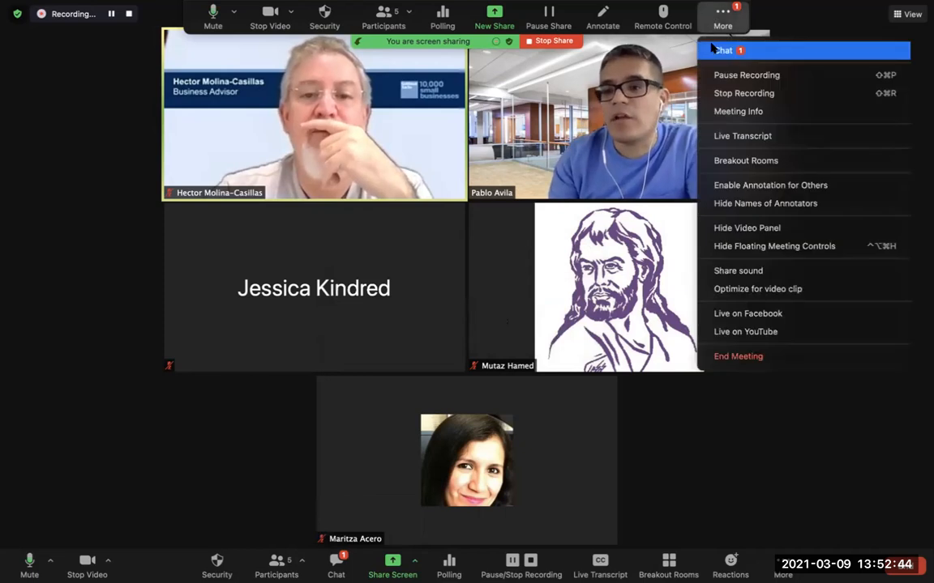
{"action": "left_click", "coordinate": [715, 50]}
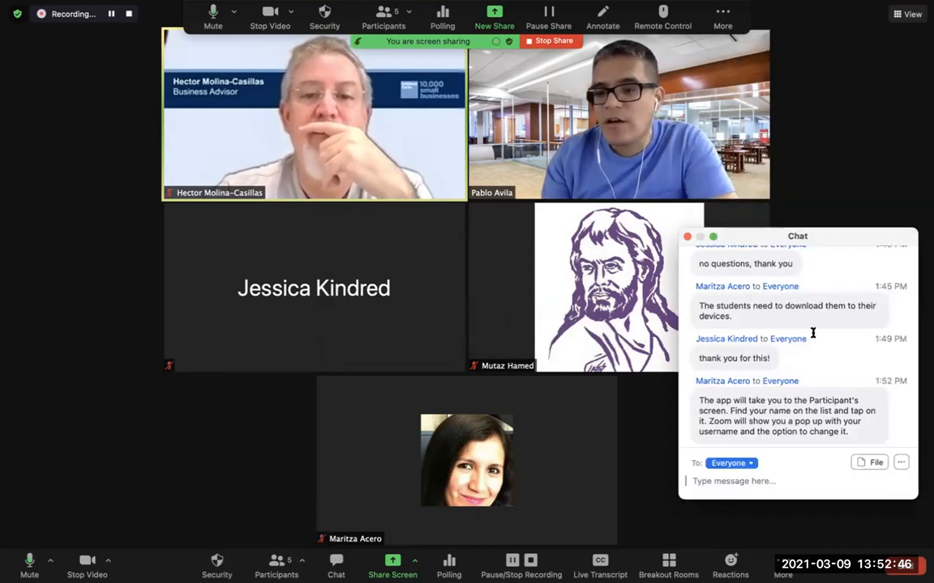
{"action": "scroll", "coordinate": [813, 333], "scroll_direction": "down", "scroll_amount": 1}
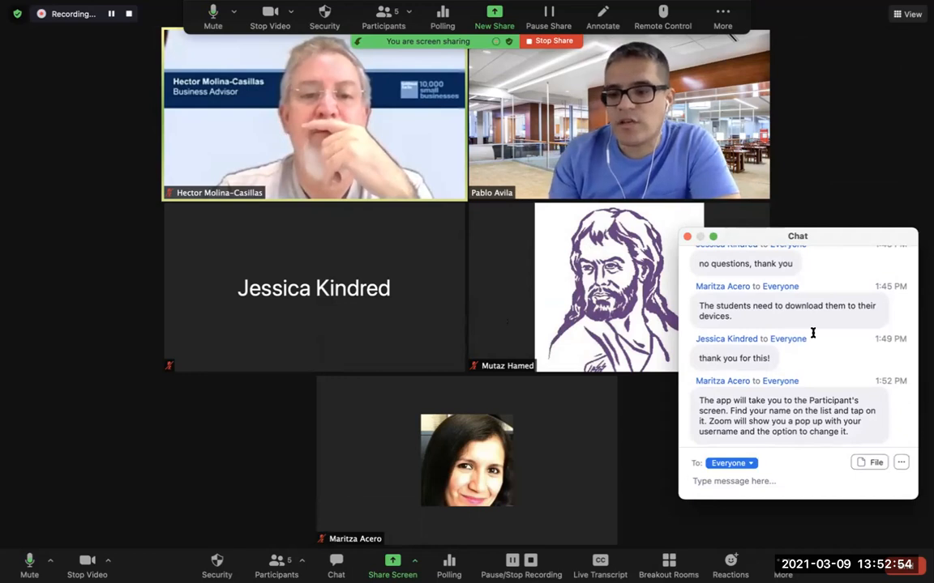
{"action": "left_click", "coordinate": [684, 236]}
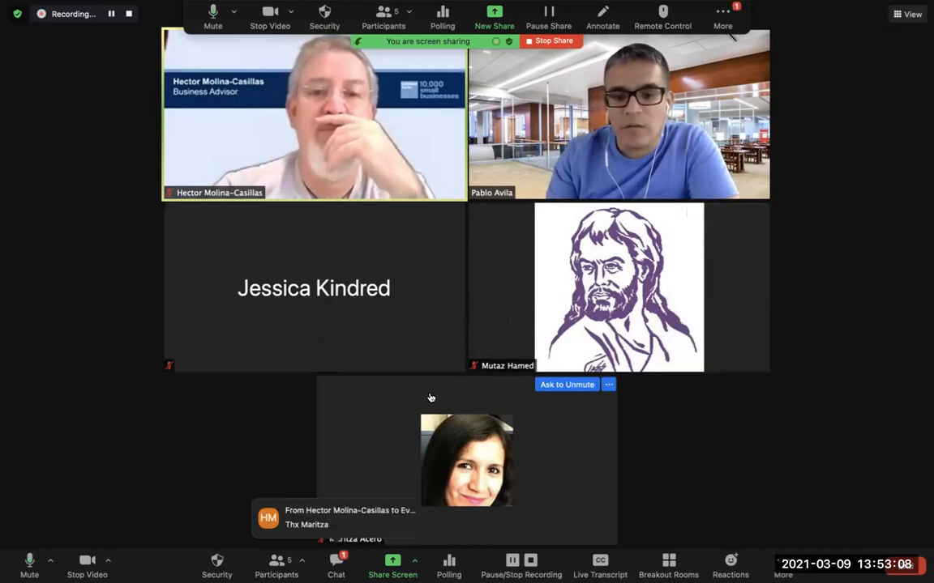
Review the Rename Themselves permission in the meeting's security options, and view the Rename option for the host's own video.
{"action": "left_click", "coordinate": [216, 565]}
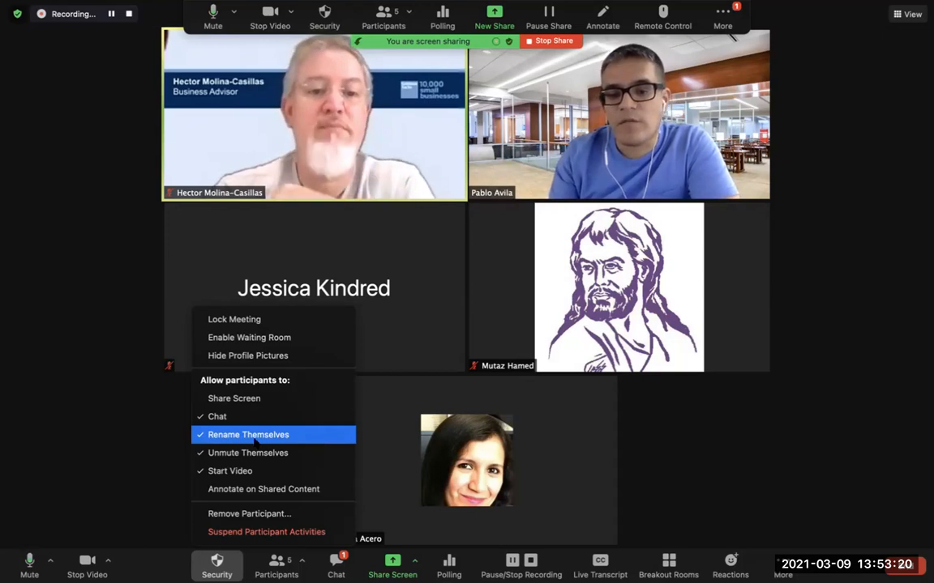
{"action": "left_click", "coordinate": [128, 427]}
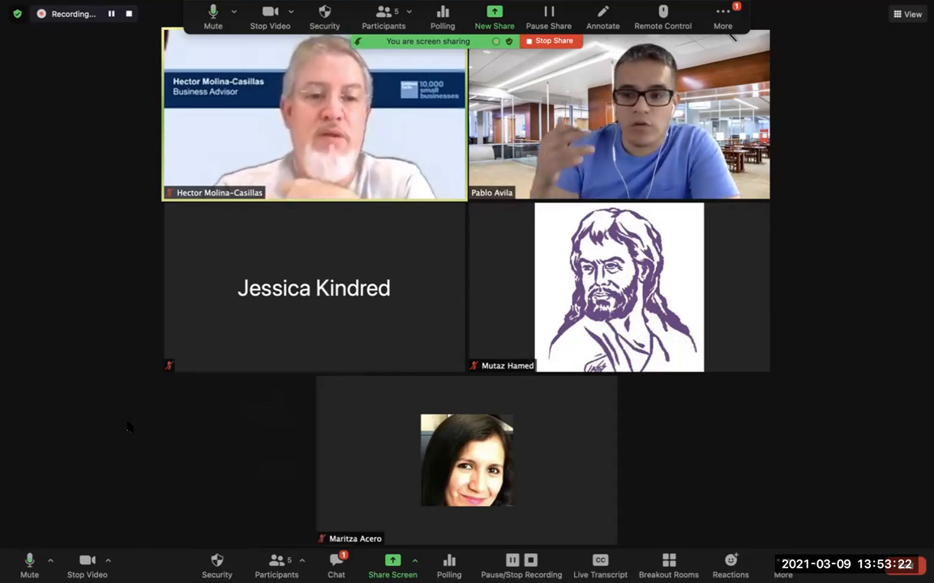
{"action": "mouse_move", "coordinate": [759, 40]}
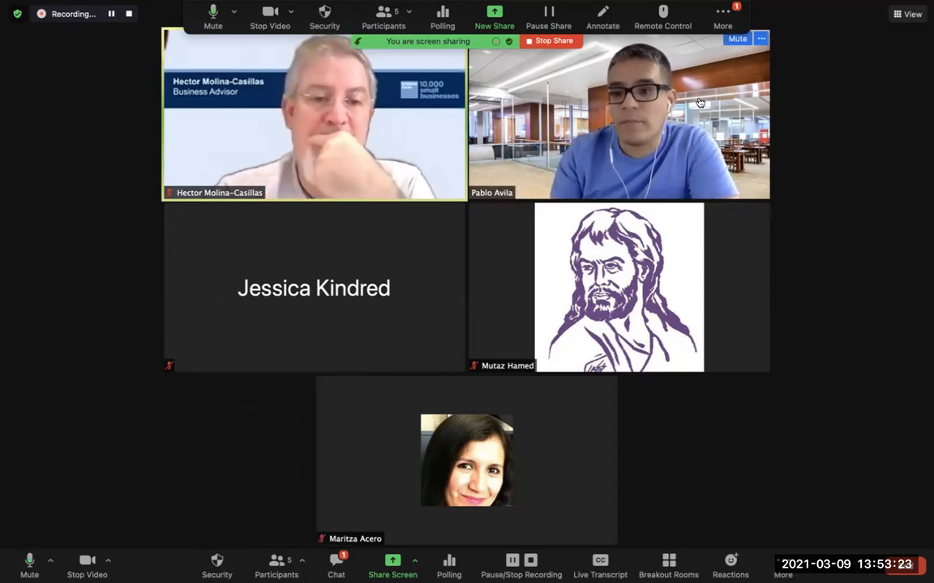
{"action": "left_click", "coordinate": [759, 40]}
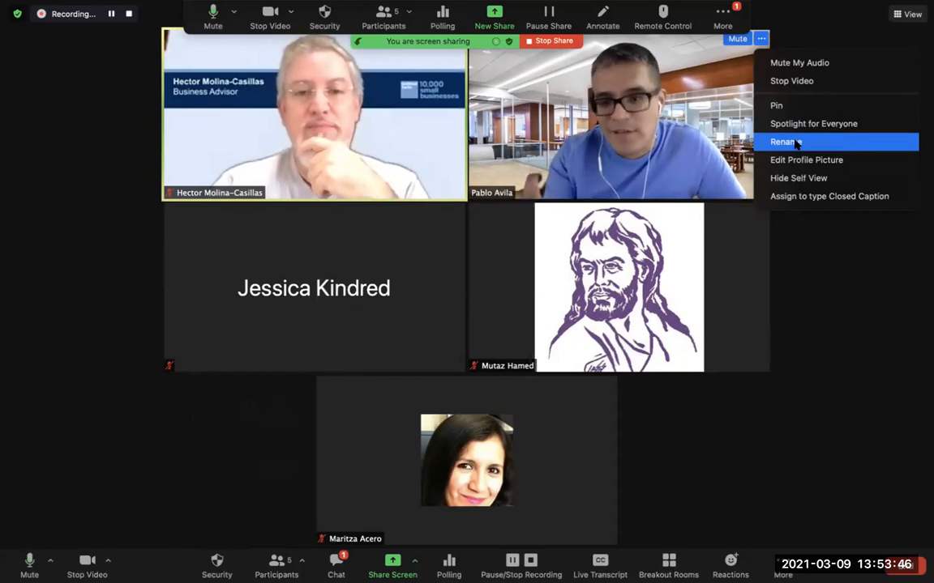
{"action": "left_click", "coordinate": [818, 269]}
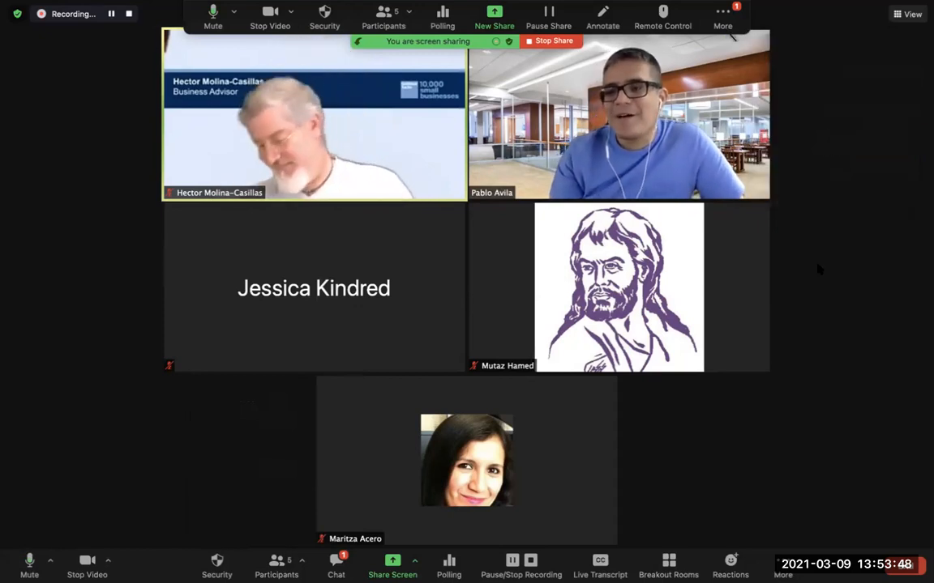
Check the meeting chat for the new unread message, and close the chat again.
{"action": "left_click", "coordinate": [723, 20]}
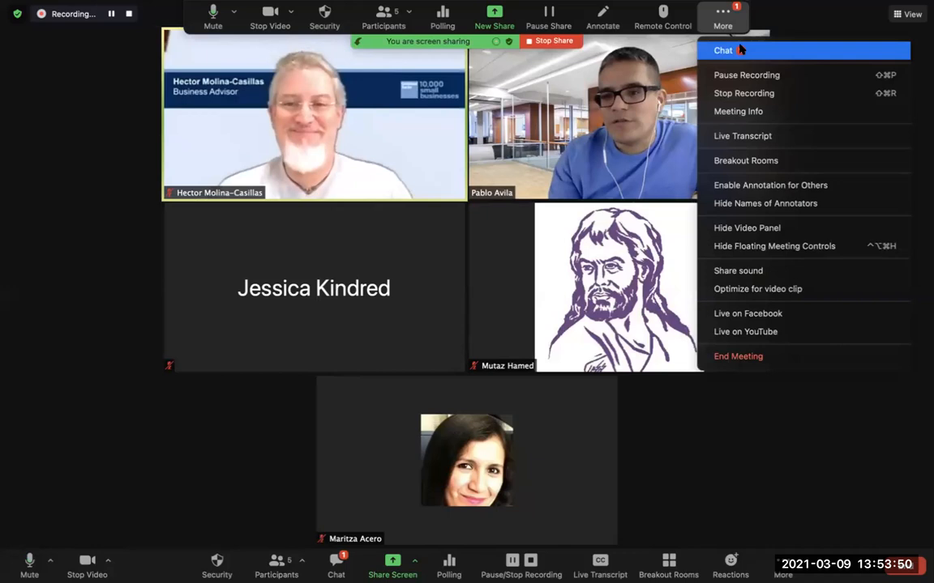
{"action": "left_click", "coordinate": [736, 50]}
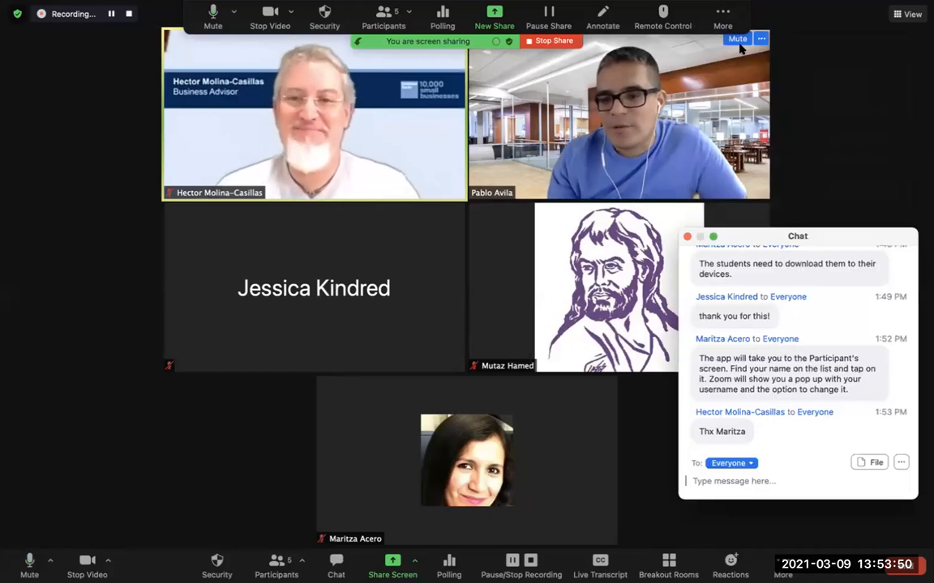
{"action": "left_click", "coordinate": [687, 235]}
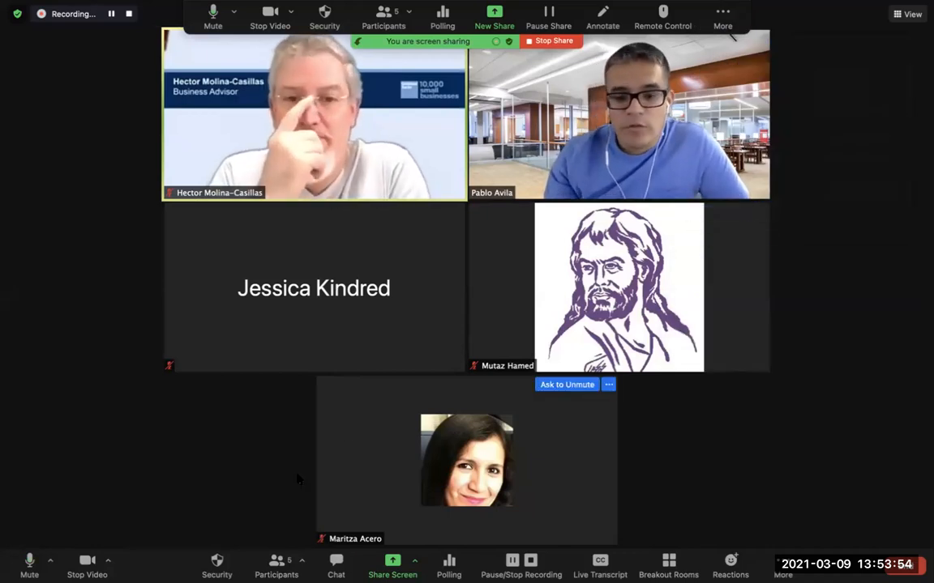
View the security option for removing participants, close its list without removing anyone, and stop sharing the screen.
{"action": "left_click", "coordinate": [216, 565]}
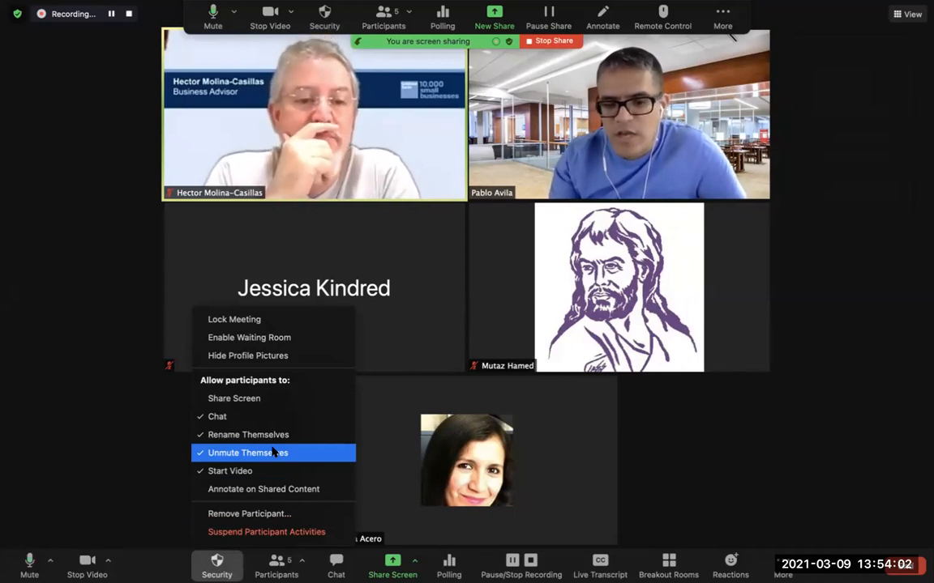
{"action": "left_click", "coordinate": [264, 511]}
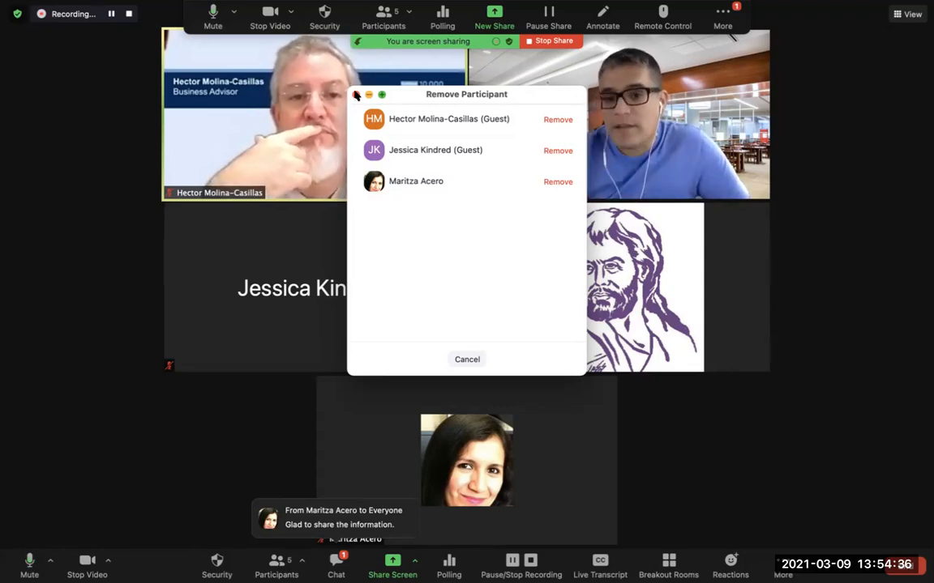
{"action": "left_click", "coordinate": [356, 95]}
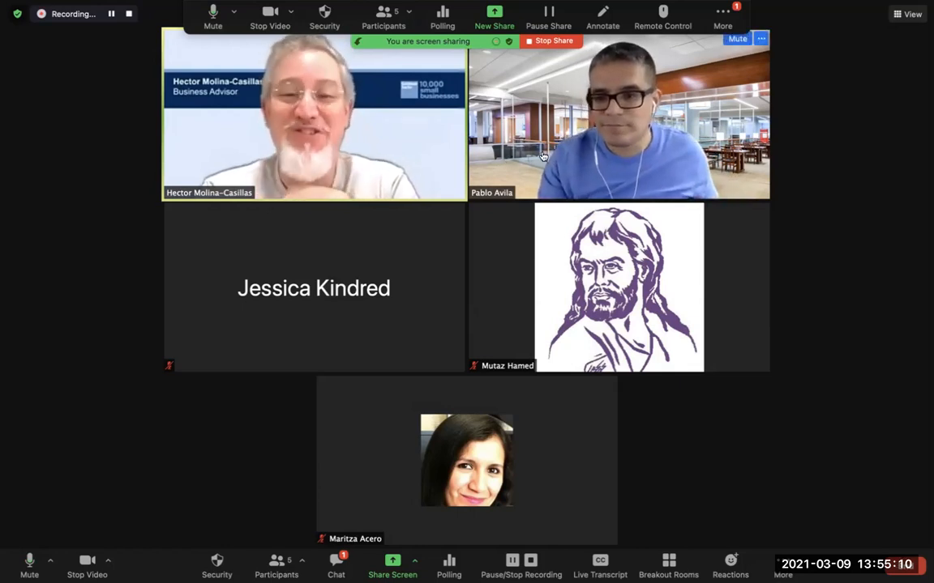
{"action": "left_click", "coordinate": [553, 40]}
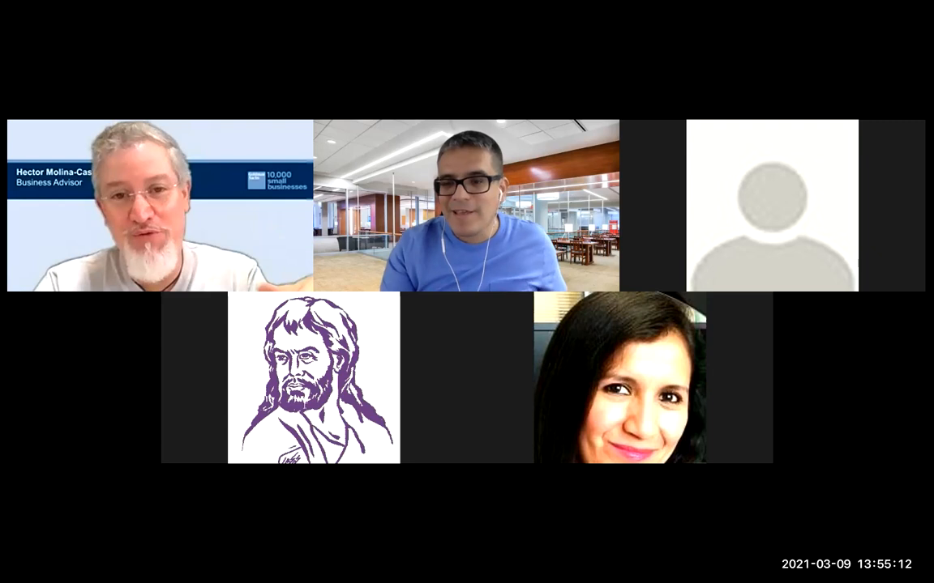